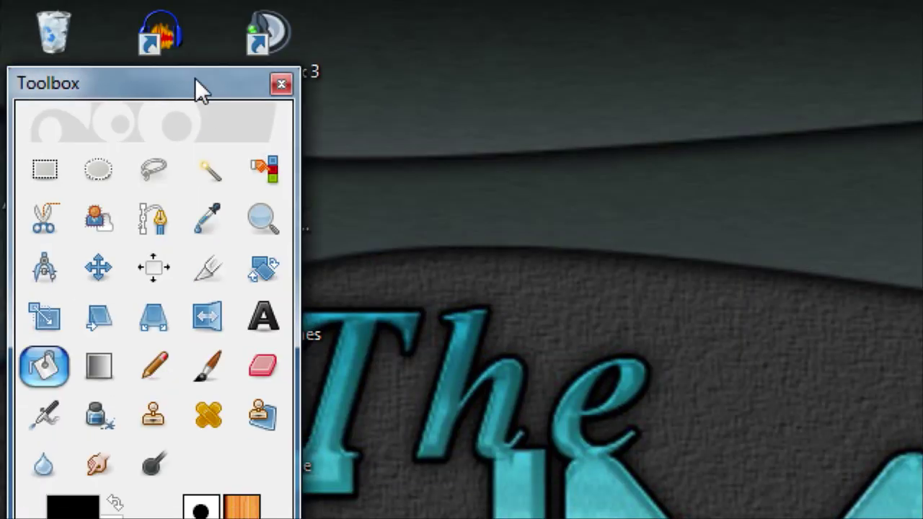
# Arrange the toolbox and layers windows and bring up the main image window beside them.
pyautogui.moveTo(195, 77); pyautogui.dragTo(262, 131)
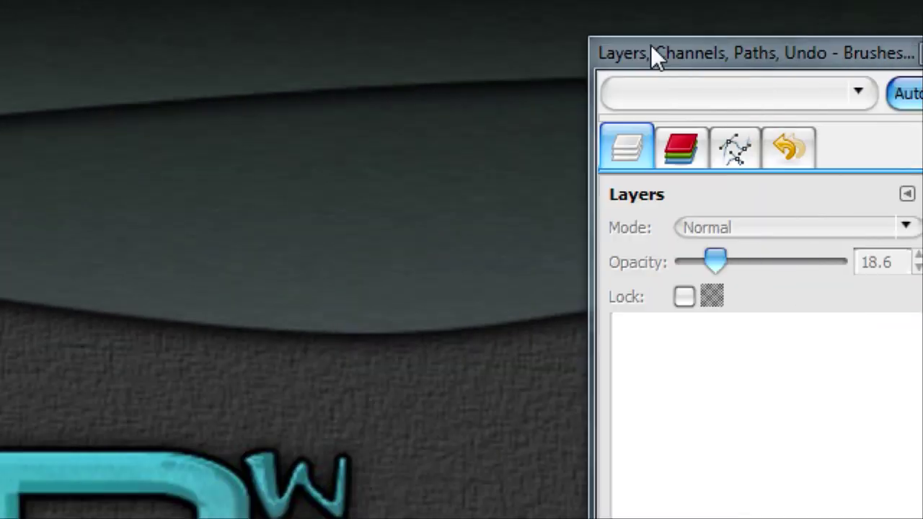
pyautogui.moveTo(651, 45); pyautogui.dragTo(628, 56)
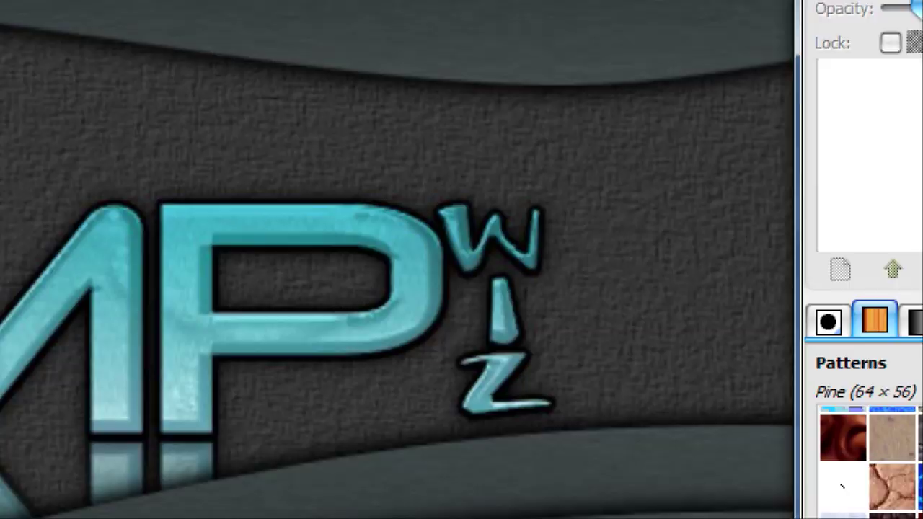
pyautogui.click(54, 498)
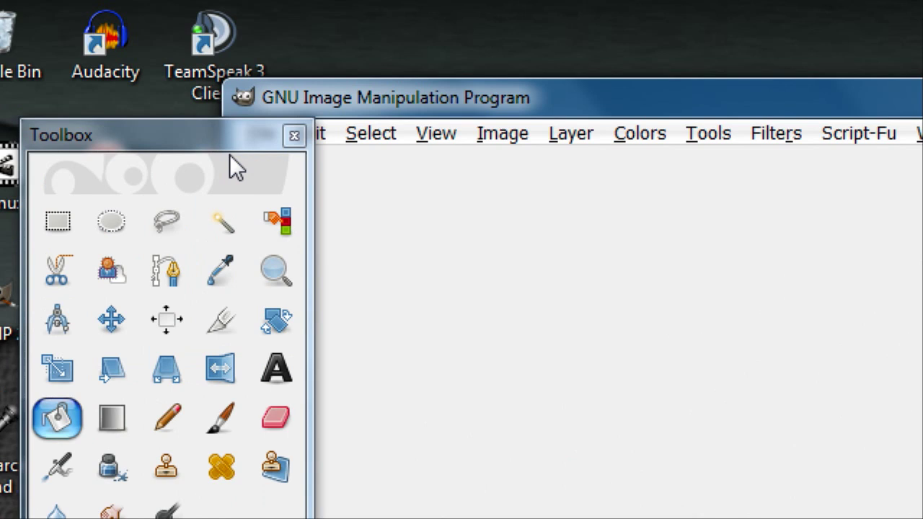
pyautogui.moveTo(202, 87); pyautogui.dragTo(229, 24)
# Create a new 640 × 400 pixel image.
pyautogui.click(318, 58)
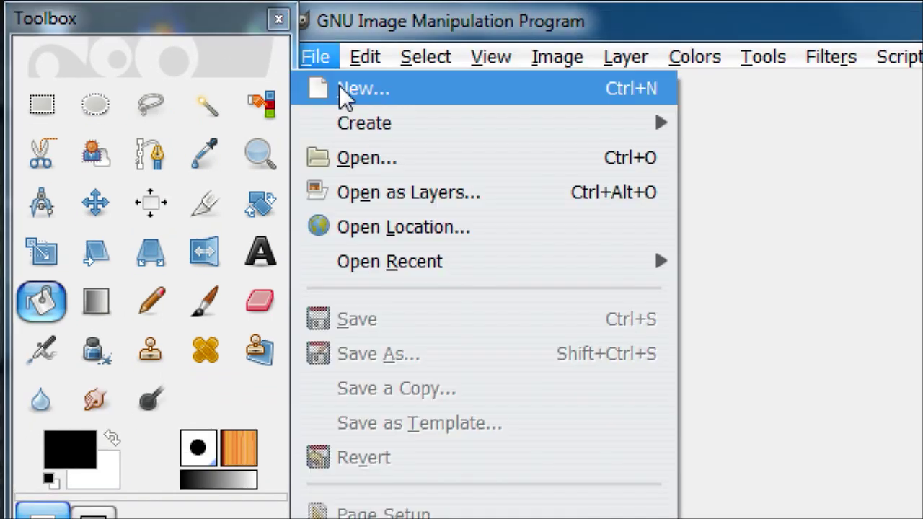
pyautogui.click(339, 89)
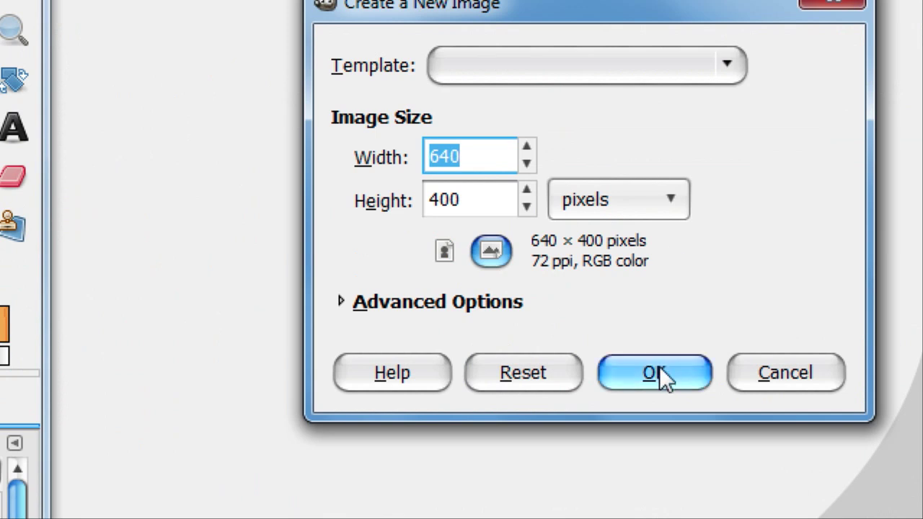
pyautogui.click(658, 371)
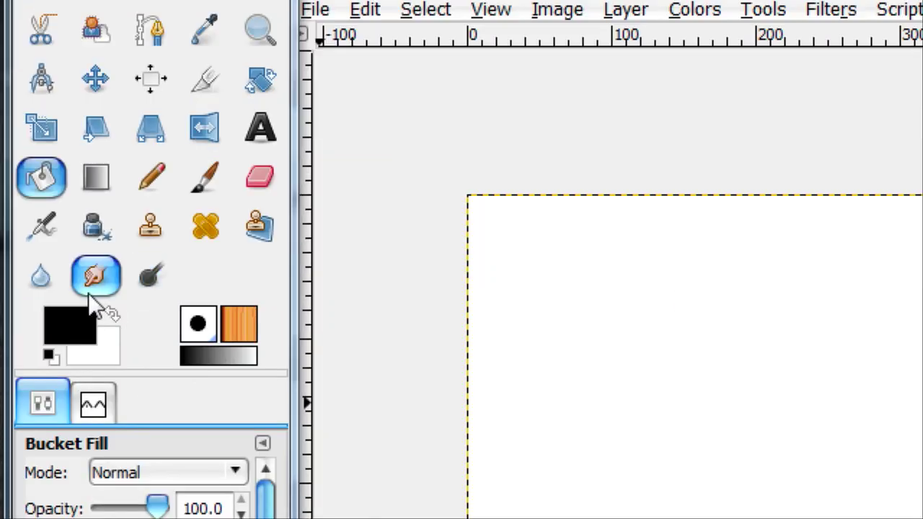
# Set the foreground color to the dark blue 005794.
pyautogui.click(81, 324)
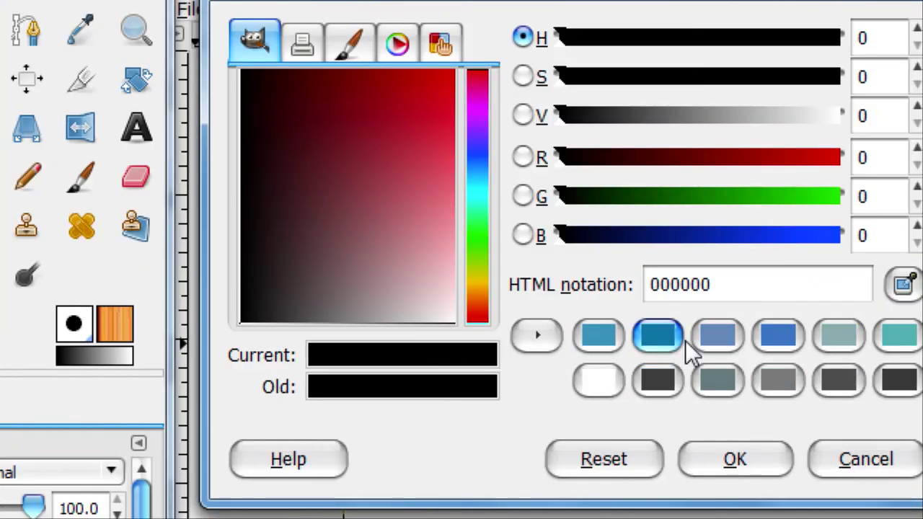
pyautogui.click(785, 336)
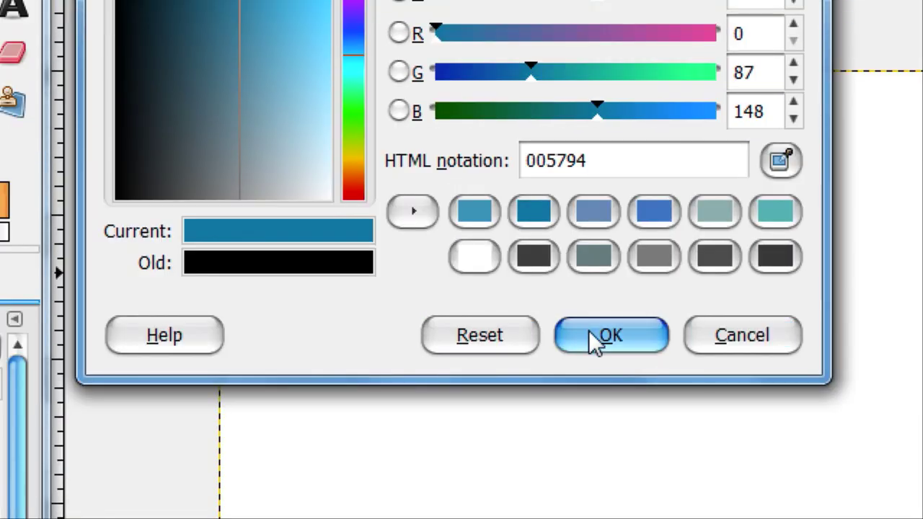
pyautogui.click(589, 457)
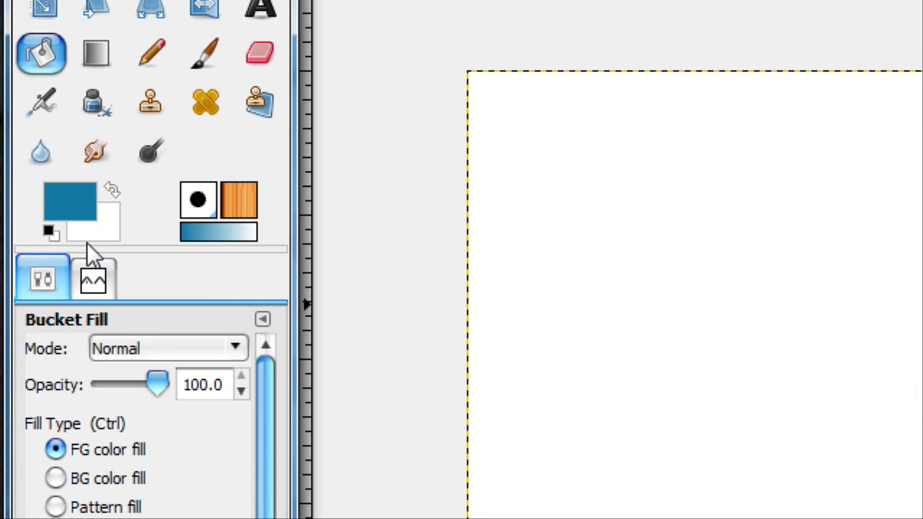
# Set the background color to 2c77ac and fill the canvas with a radial gradient of both blues, lighter at the centre.
pyautogui.click(102, 236)
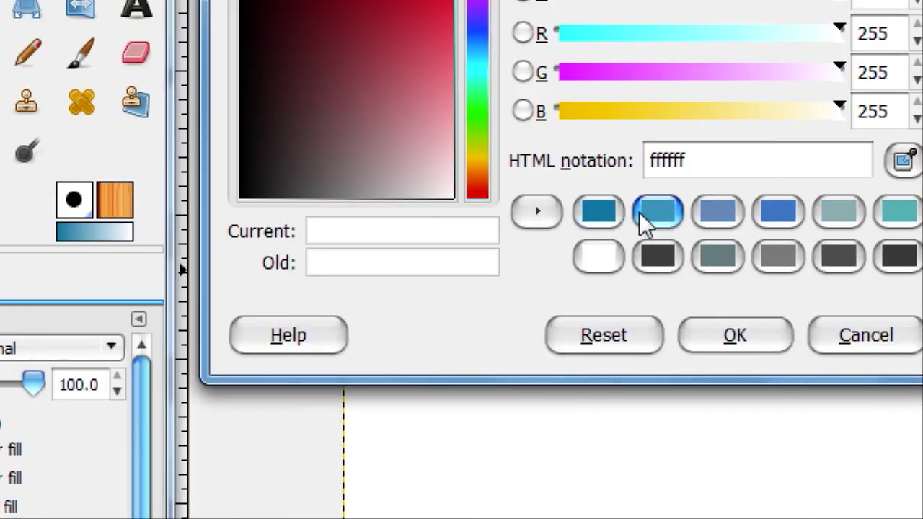
pyautogui.click(782, 210)
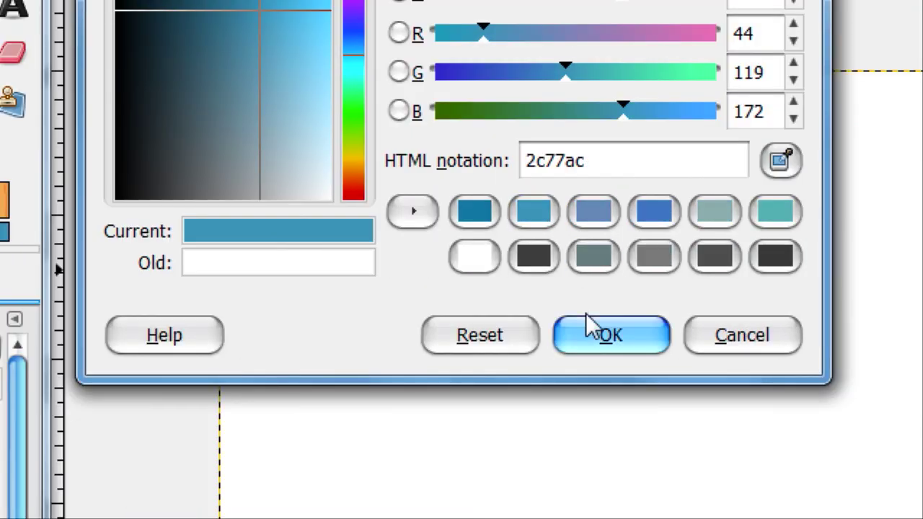
pyautogui.click(721, 333)
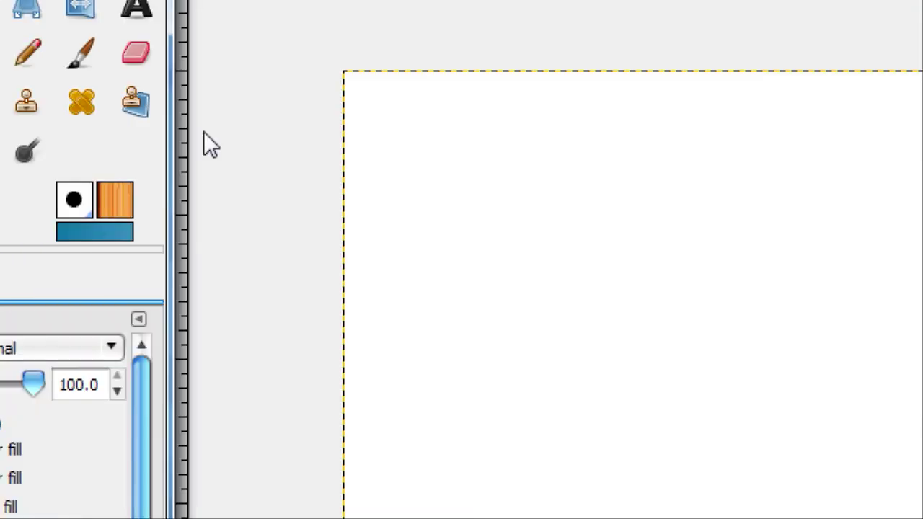
pyautogui.click(76, 186)
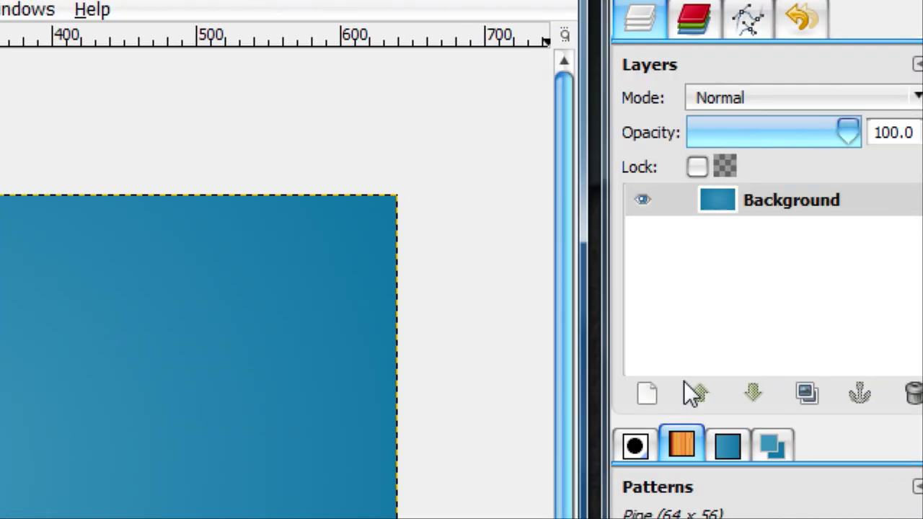
# Duplicate the Background layer and set the copy's blend mode to Multiply.
pyautogui.click(750, 393)
pyautogui.scroll(-3, 710, 105)
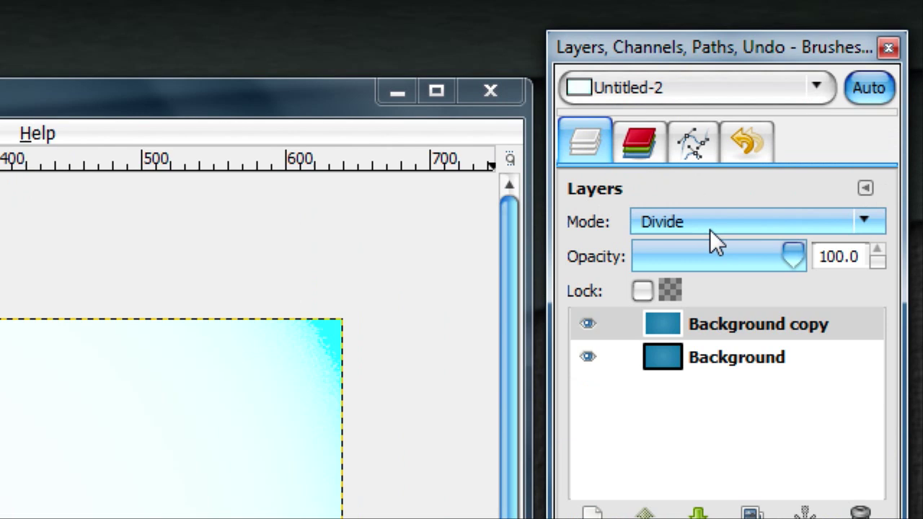
pyautogui.scroll(1, 710, 106)
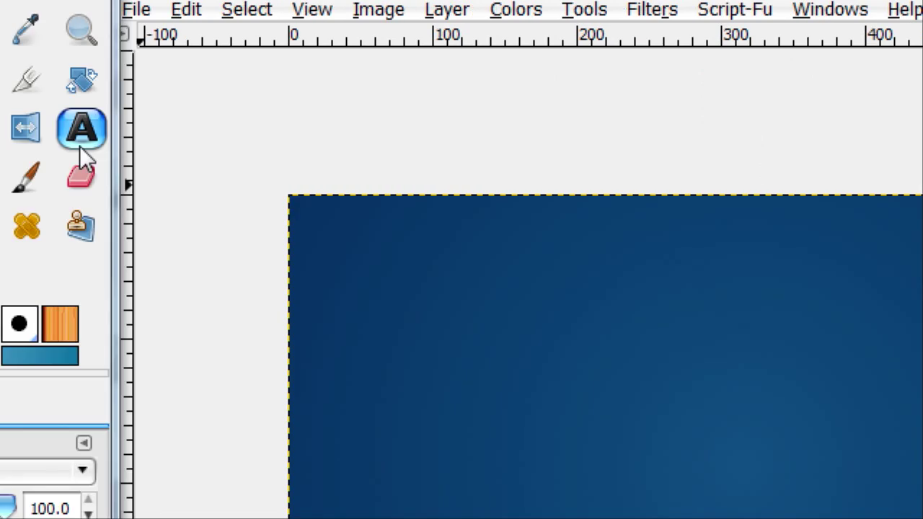
# Add the text "Jagged" in the Space Age font and widen its text box to fit the whole word.
pyautogui.click(80, 145)
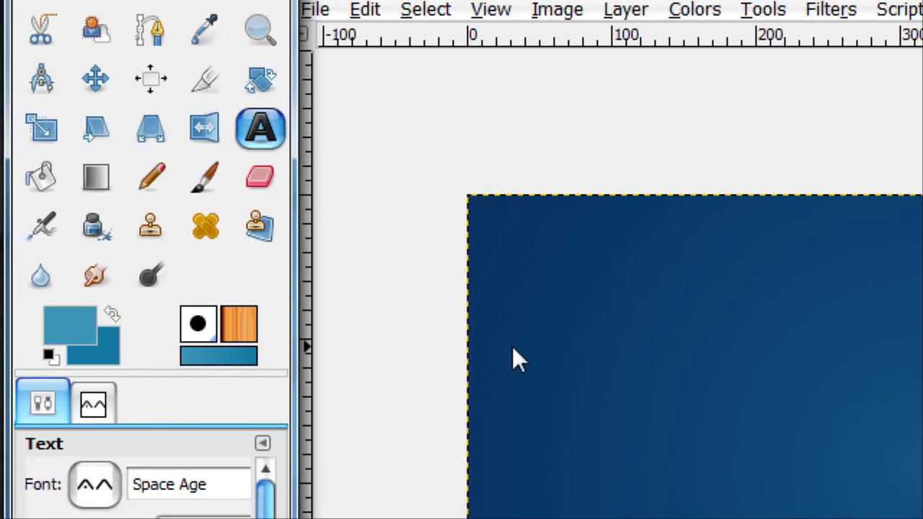
pyautogui.moveTo(557, 348); pyautogui.dragTo(642, 335)
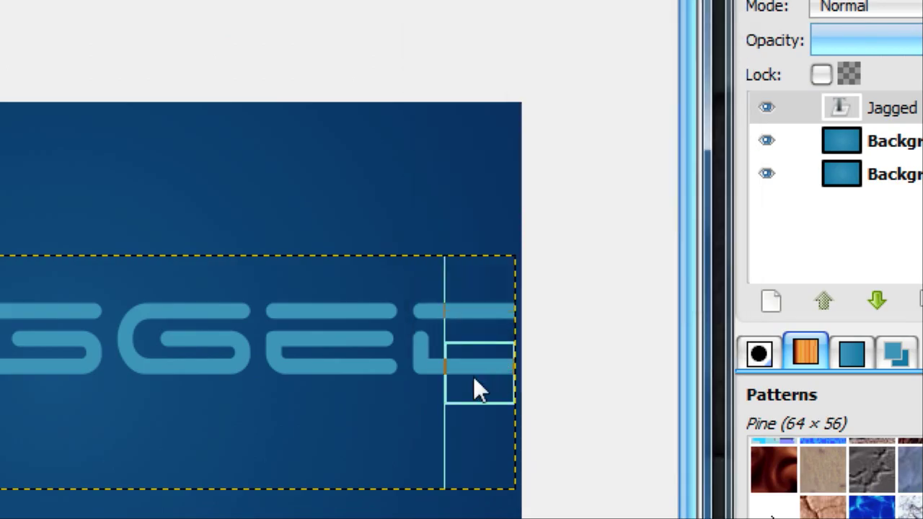
pyautogui.moveTo(468, 375); pyautogui.dragTo(566, 372)
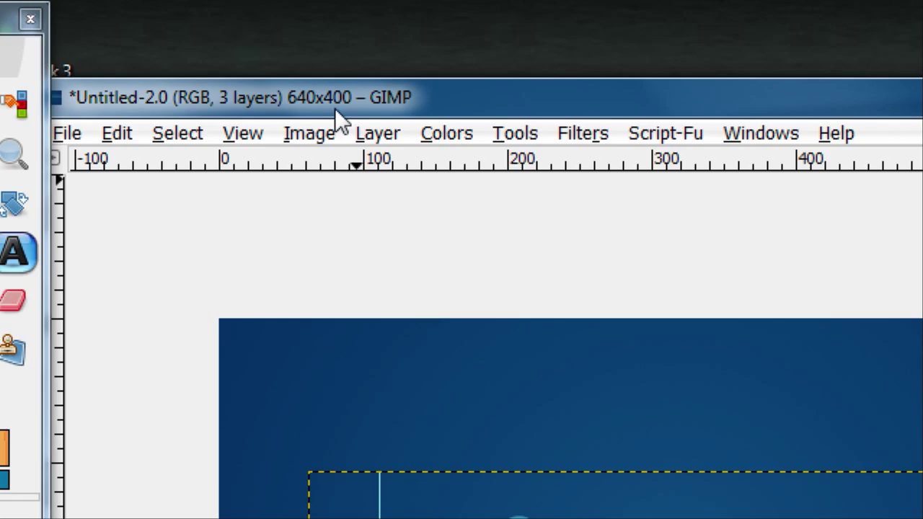
# Autocrop the Jagged text layer to its letters.
pyautogui.click(321, 133)
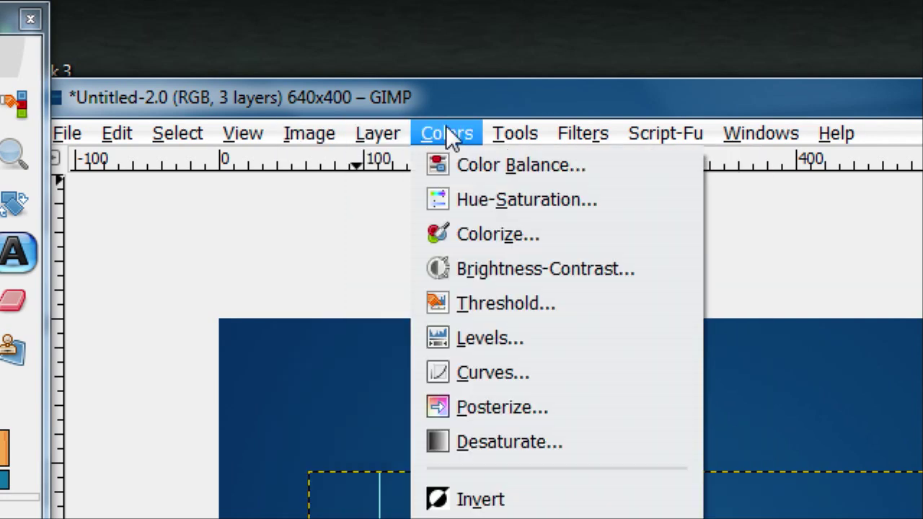
pyautogui.moveTo(390, 134)
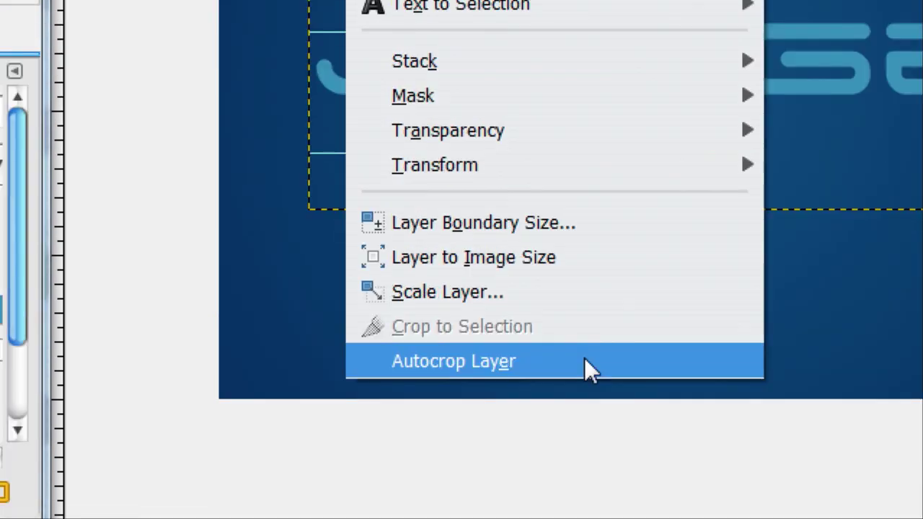
pyautogui.click(585, 360)
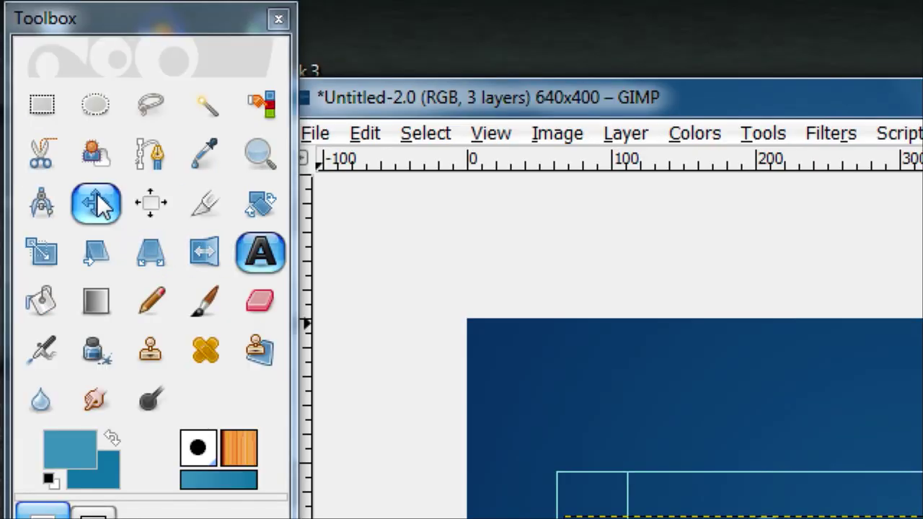
# Centre the Jagged text layer horizontally and vertically on the image with the Align tool.
pyautogui.click(97, 79)
pyautogui.click(151, 78)
pyautogui.click(647, 443)
pyautogui.click(181, 448)
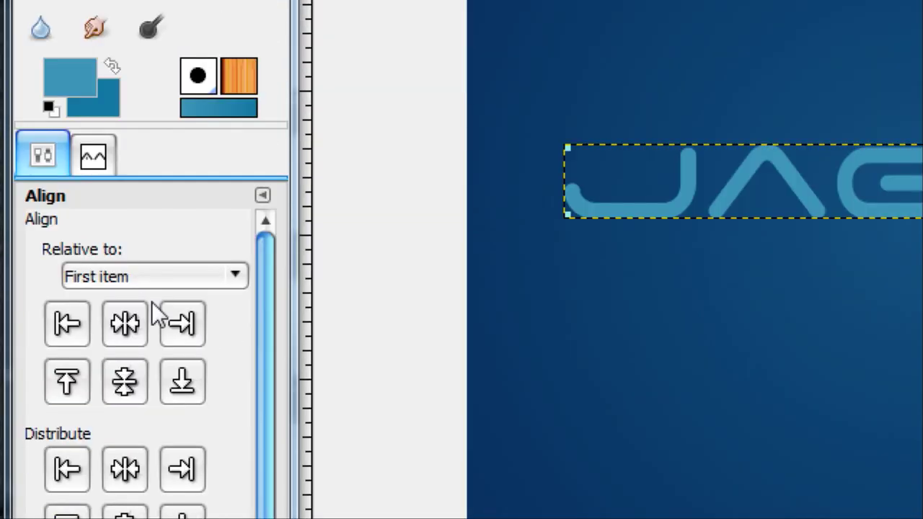
pyautogui.click(125, 325)
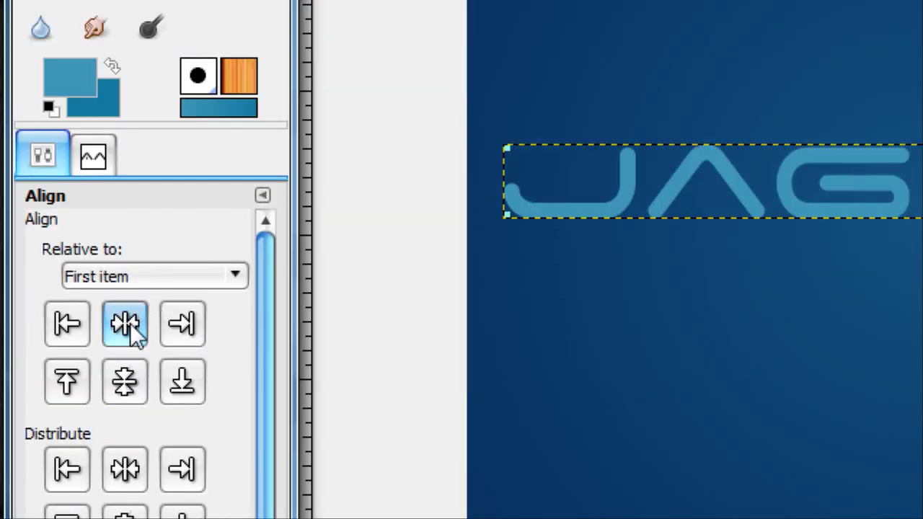
pyautogui.click(126, 384)
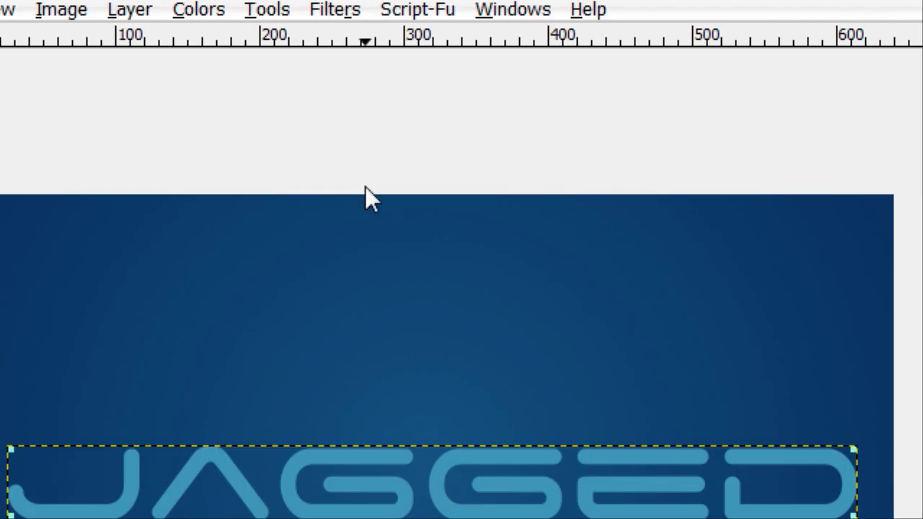
# Add a new layer and draw a wide rectangular selection around the Jagged text.
pyautogui.rightClick(678, 194)
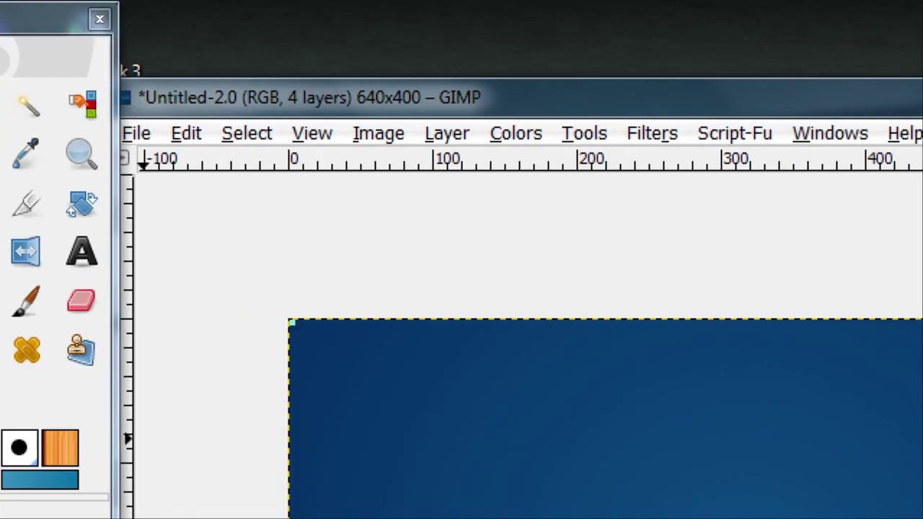
pyautogui.click(45, 118)
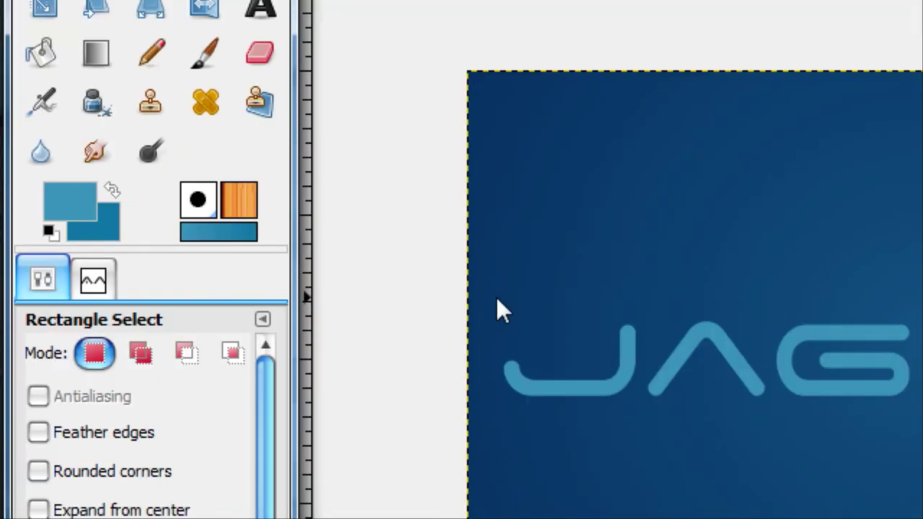
pyautogui.moveTo(484, 285); pyautogui.dragTo(632, 338)
# Place New Layer below the Jagged layer and bucket-fill the rectangular selection on it with the foreground blue.
pyautogui.hotkey('shift', 'b')
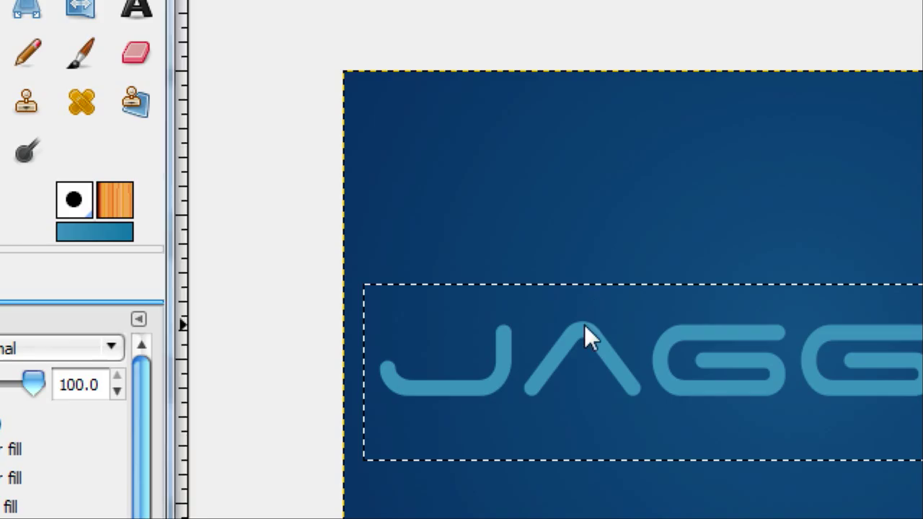
pyautogui.click(708, 449)
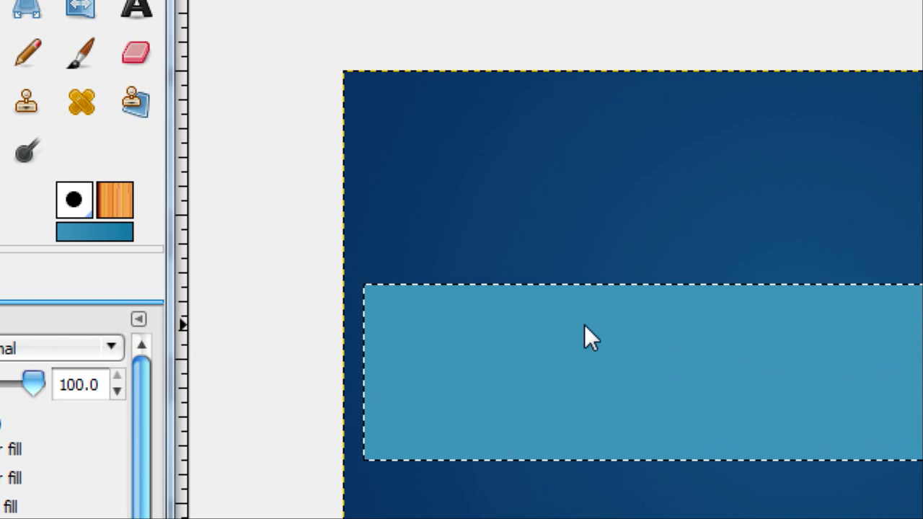
pyautogui.hotkey('ctrl', 'z')
pyautogui.click(726, 232)
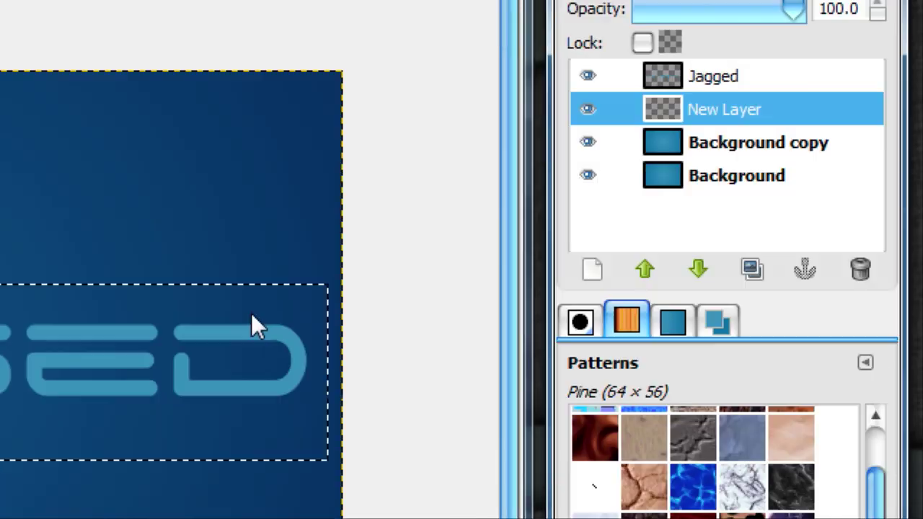
pyautogui.click(225, 353)
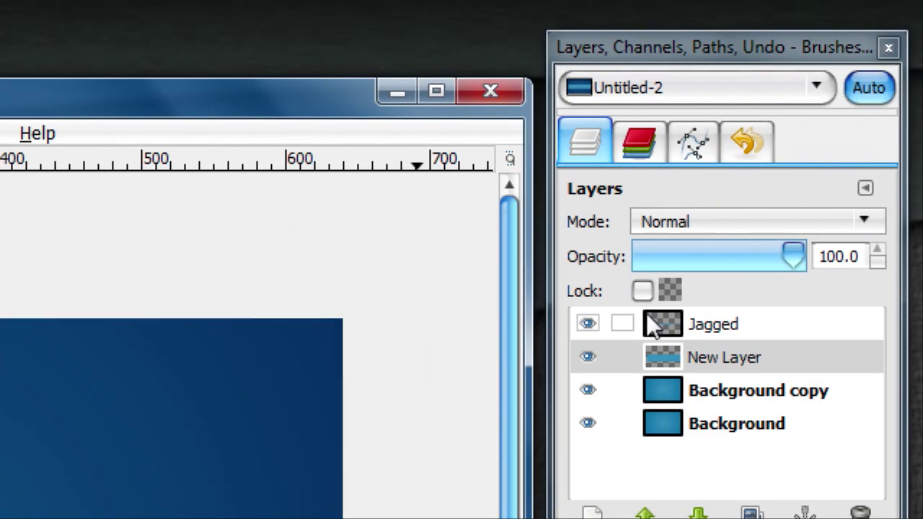
# Turn the Jagged layer's alpha into a selection and make New Layer the active layer.
pyautogui.rightClick(651, 321)
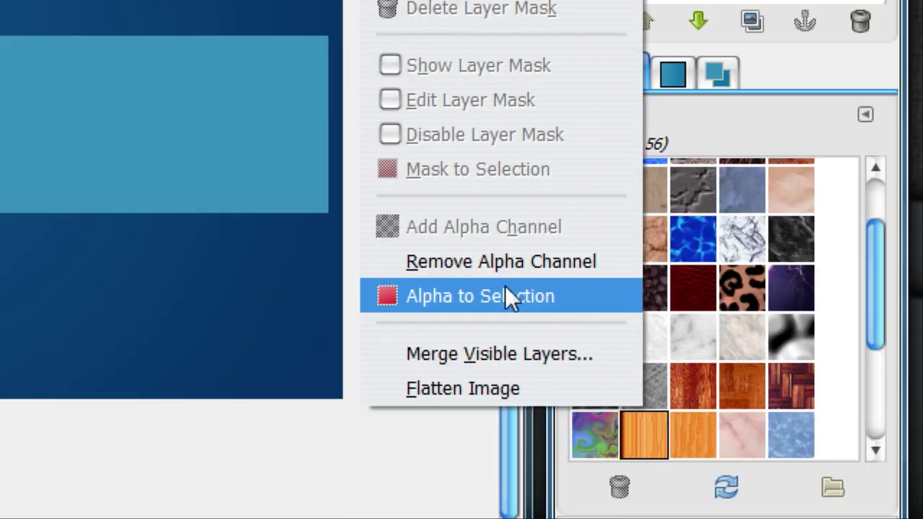
pyautogui.click(505, 295)
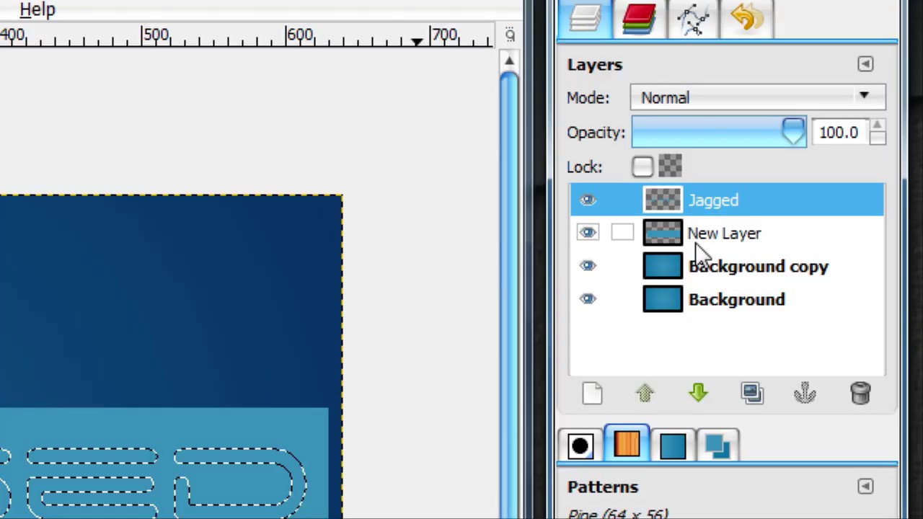
pyautogui.click(696, 242)
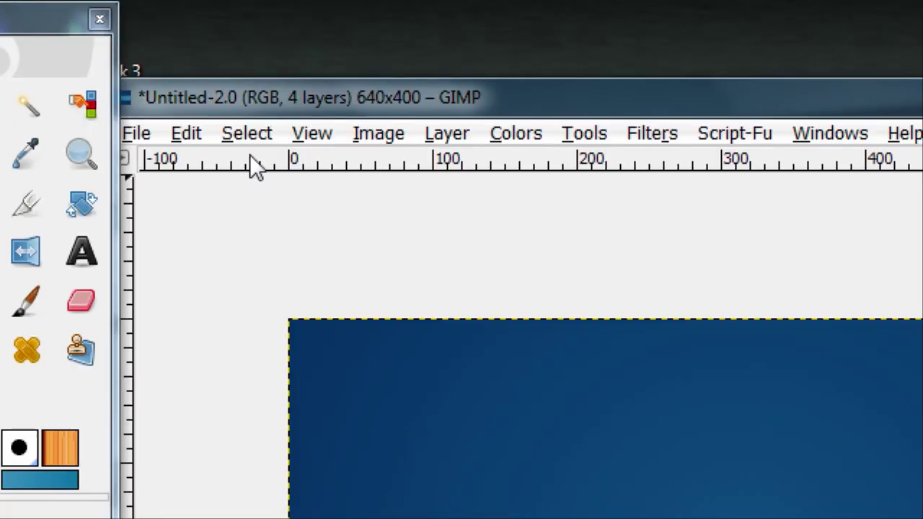
# Clear the text-shaped selection from the blue rectangle on New Layer and remove the selection.
pyautogui.click(245, 134)
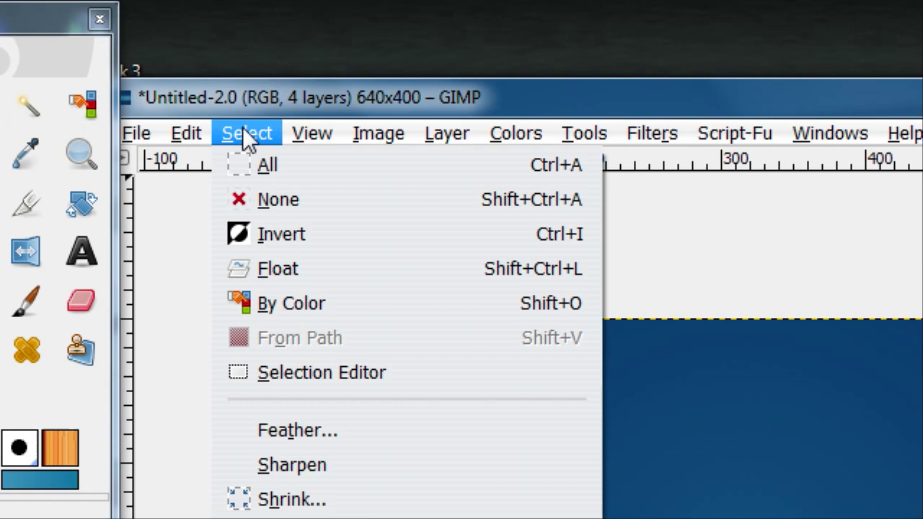
pyautogui.press('Escape')
pyautogui.click(186, 133)
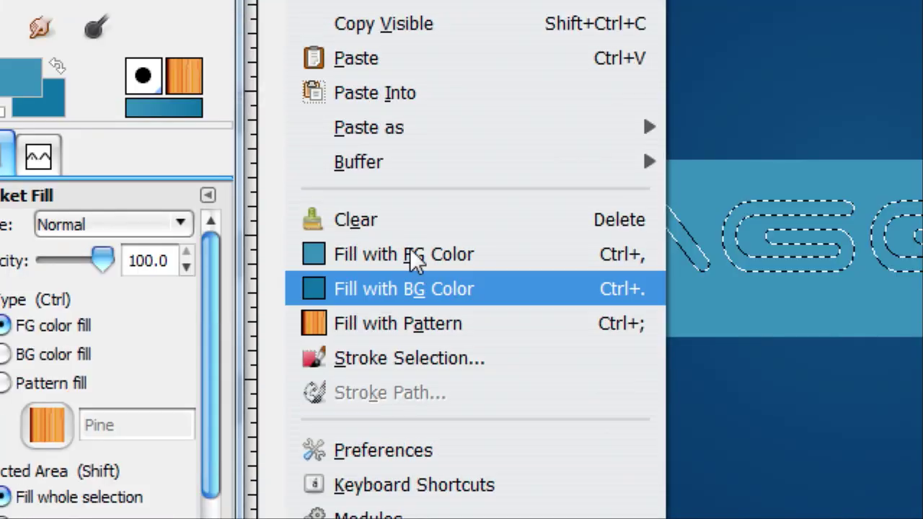
pyautogui.click(415, 256)
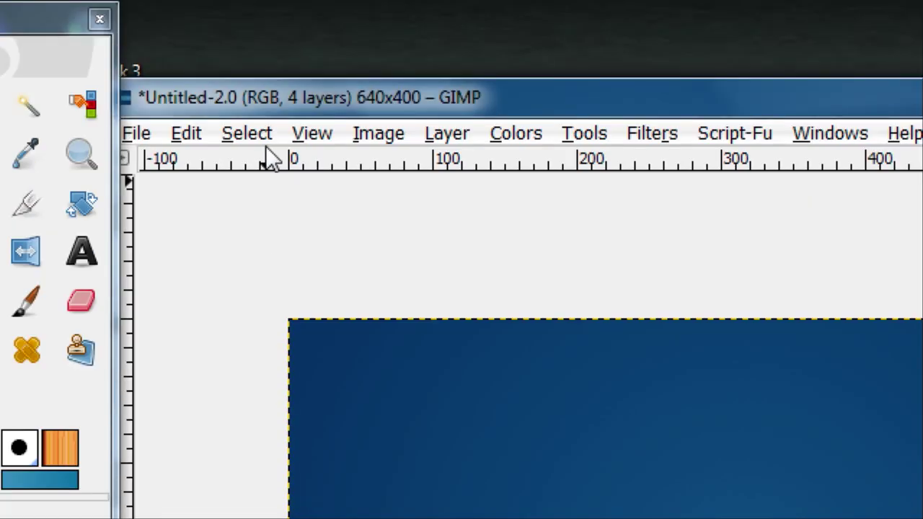
pyautogui.click(254, 134)
pyautogui.click(264, 204)
# Add a black drop shadow to New Layer with offsets X 4 and Y 4, blur radius 10, opacity 100 and resizing disallowed.
pyautogui.moveTo(362, 82); pyautogui.dragTo(368, 4)
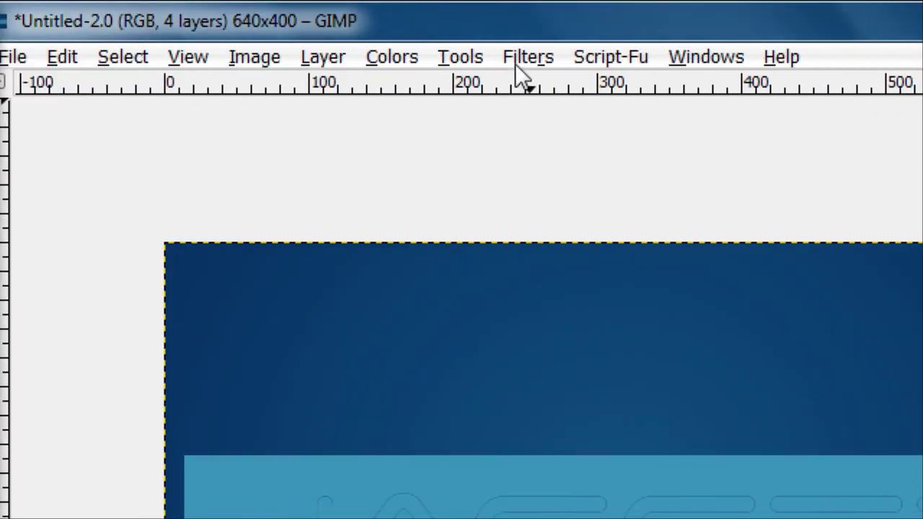
pyautogui.click(515, 60)
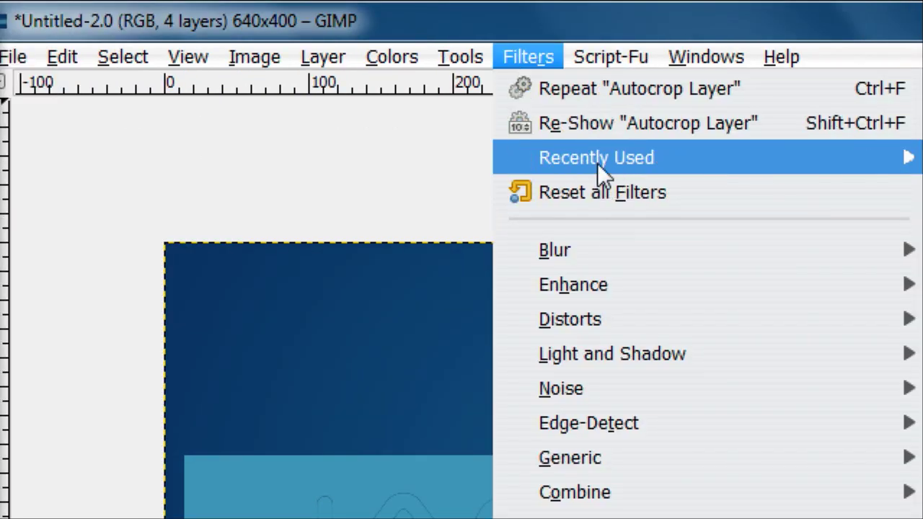
pyautogui.moveTo(613, 353)
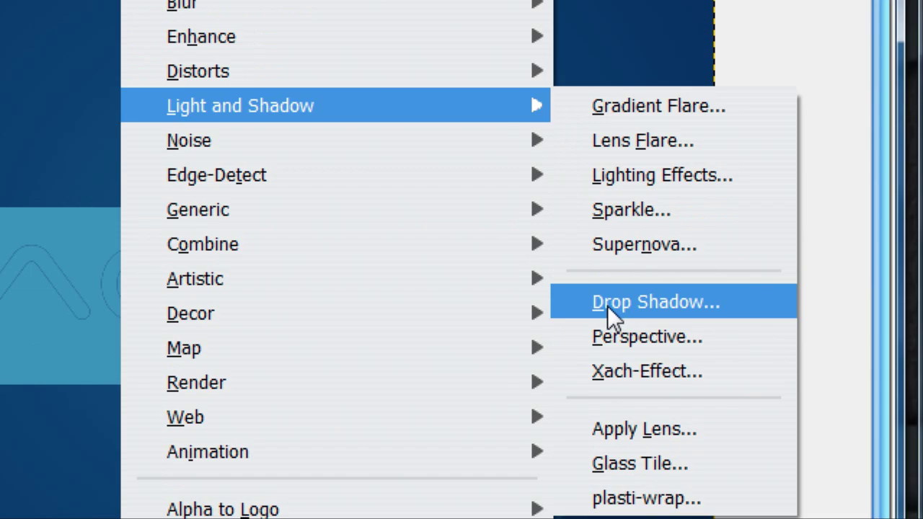
pyautogui.click(608, 308)
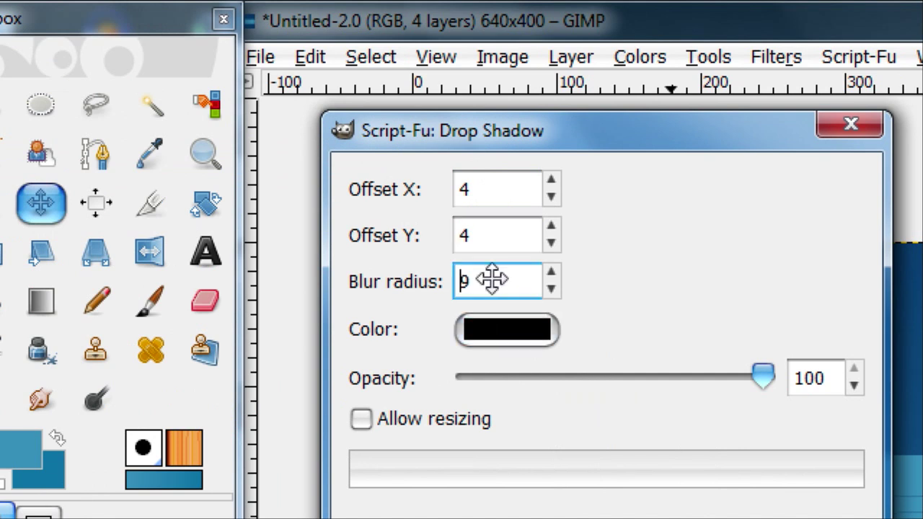
pyautogui.scroll(1, 492, 279)
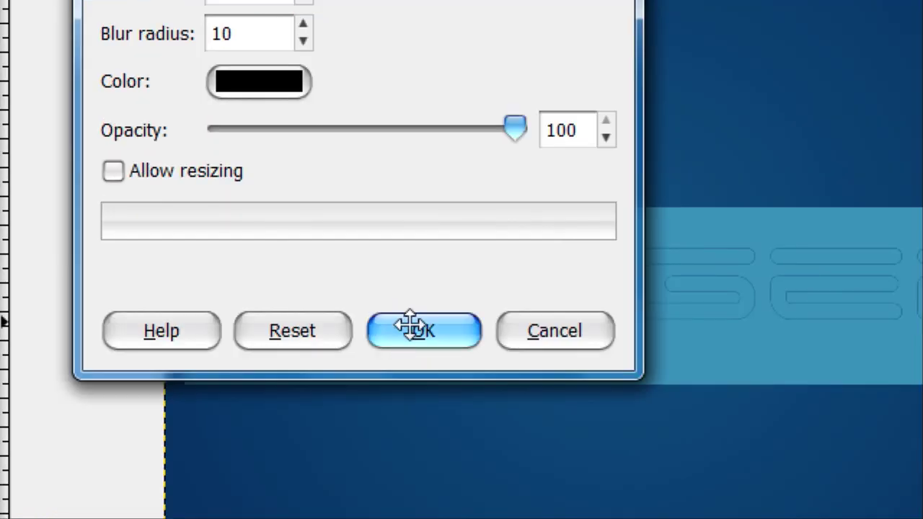
pyautogui.click(410, 326)
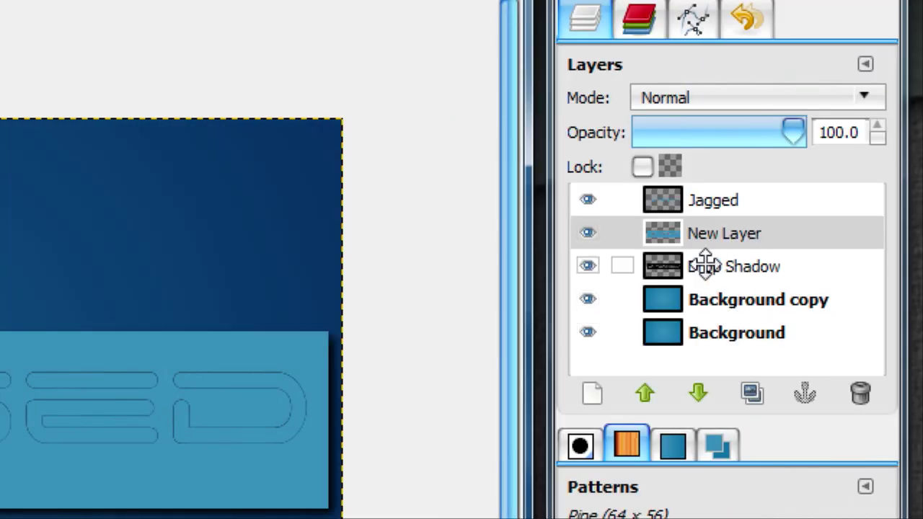
# Hide New Layer and turn the Jagged layer's alpha into a selection.
pyautogui.click(588, 233)
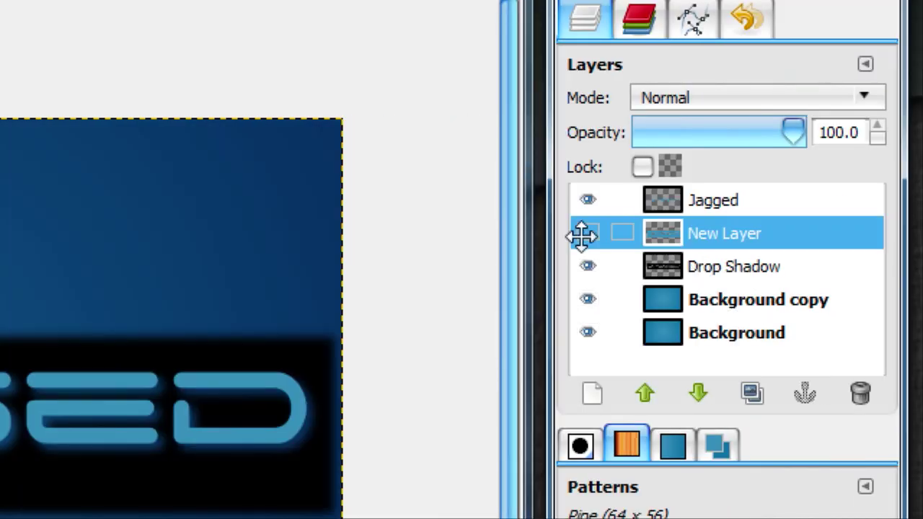
pyautogui.rightClick(711, 209)
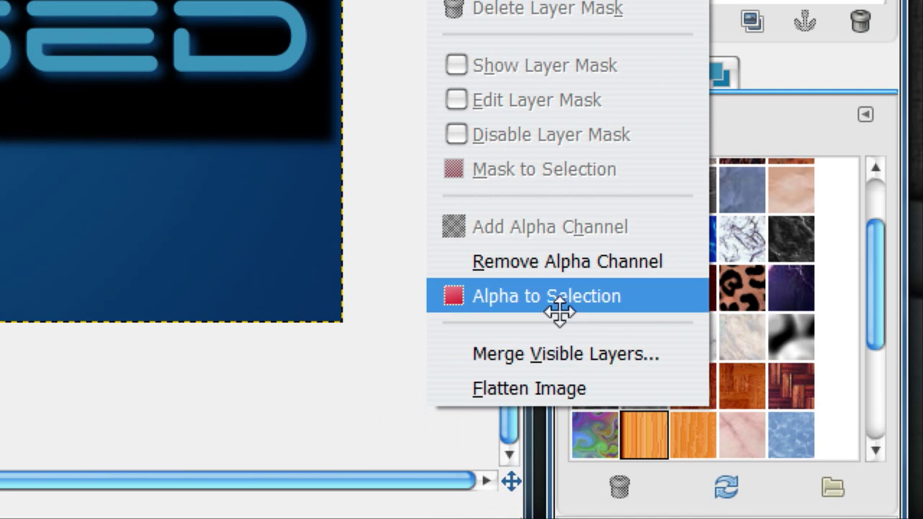
pyautogui.click(618, 297)
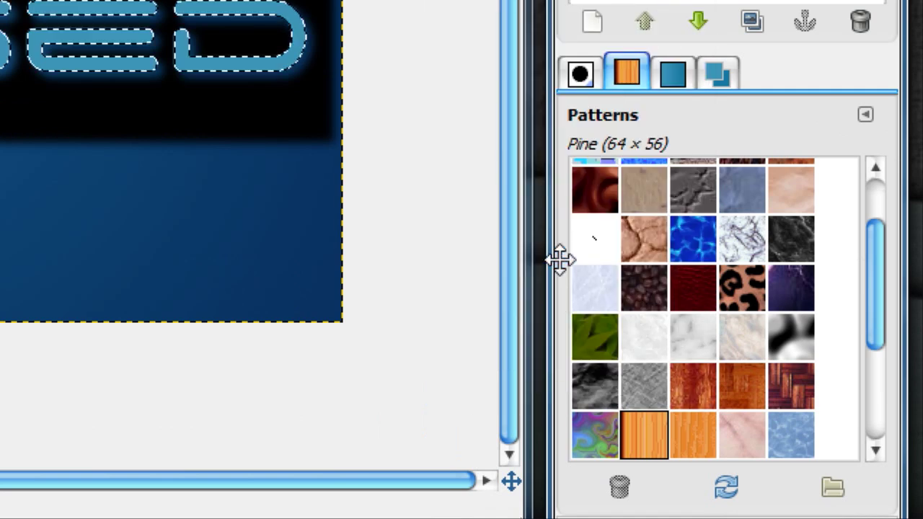
# Invert the selection, clear everything outside the letters on the Drop Shadow layer, and check it by toggling layer visibility.
pyautogui.click(719, 142)
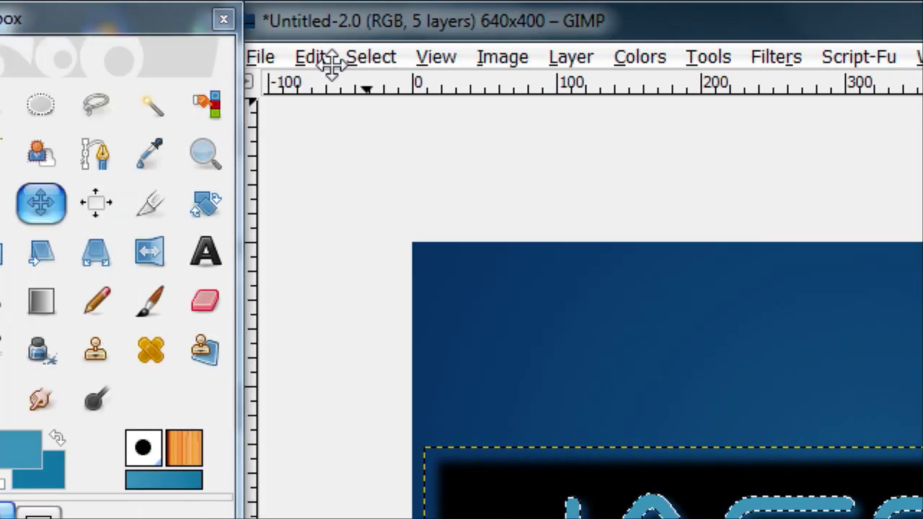
pyautogui.click(371, 56)
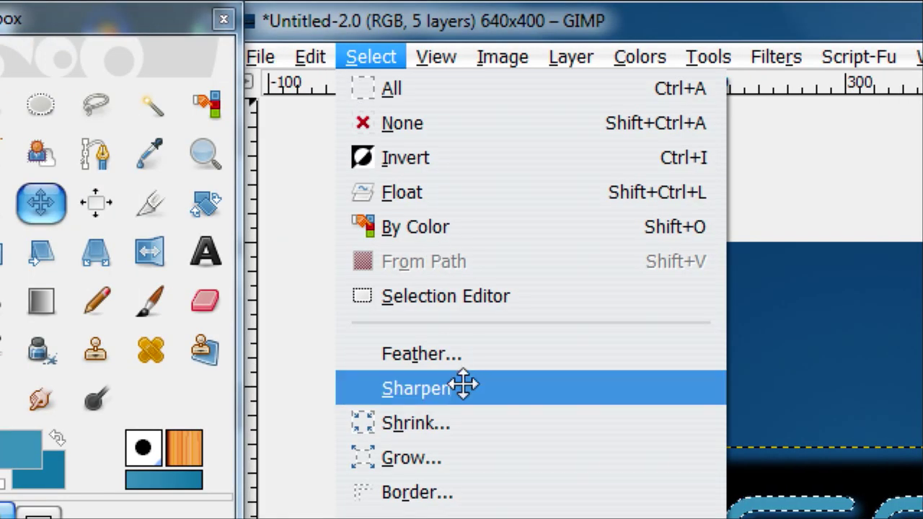
pyautogui.click(422, 98)
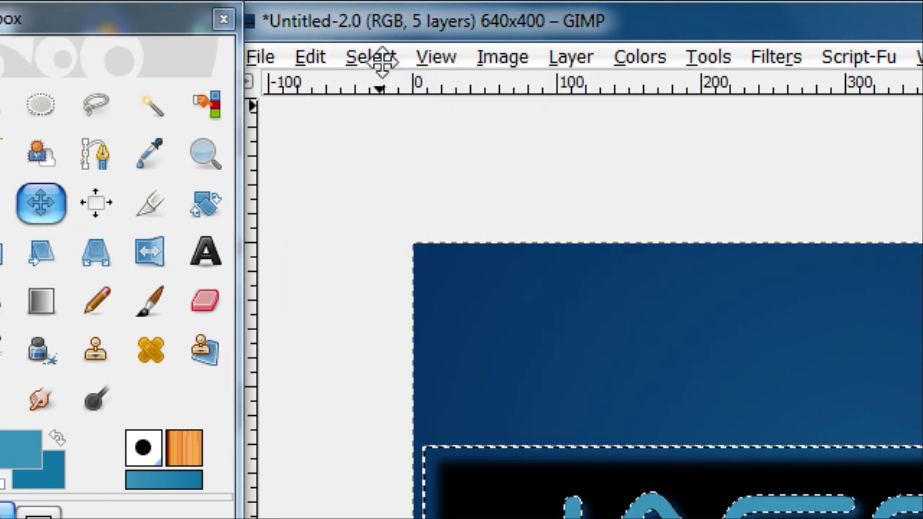
pyautogui.click(306, 56)
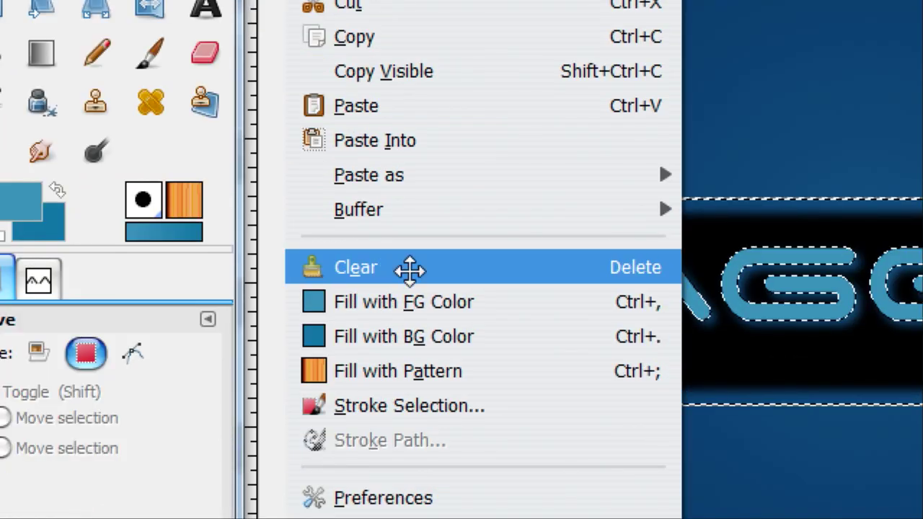
pyautogui.click(409, 268)
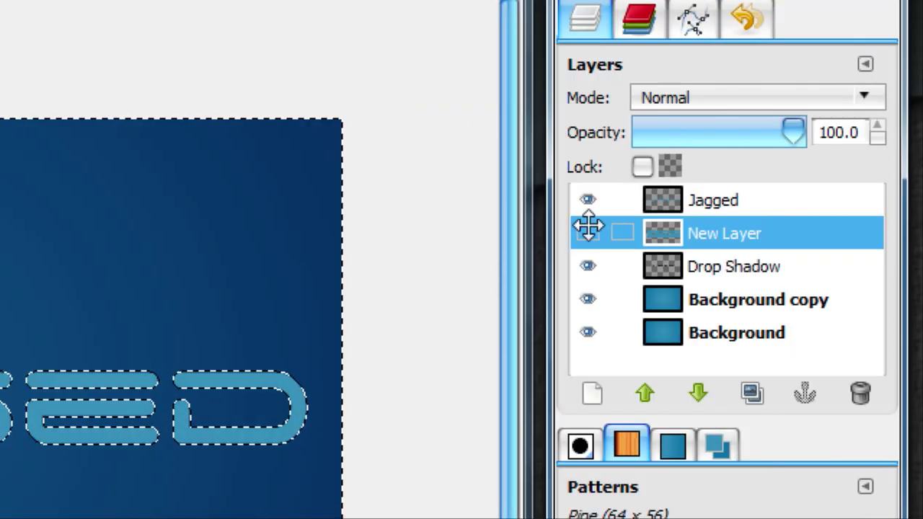
pyautogui.click(588, 229)
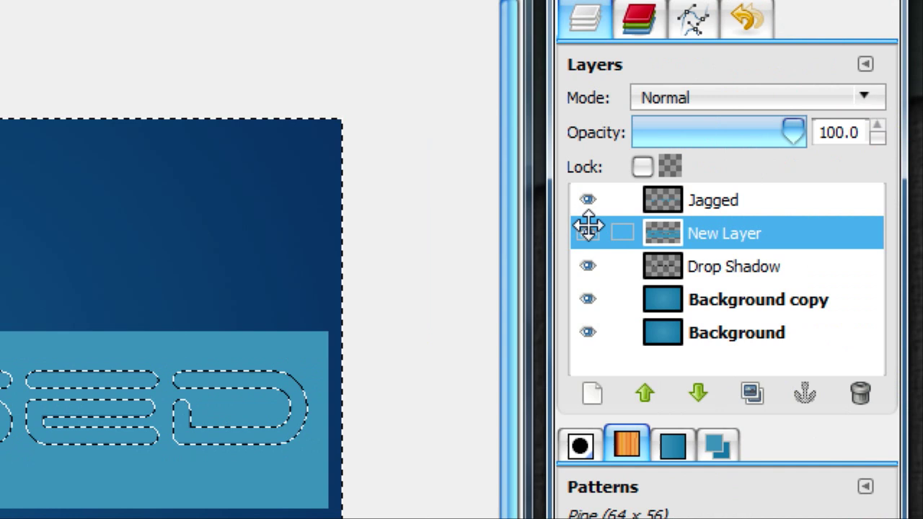
pyautogui.click(588, 229)
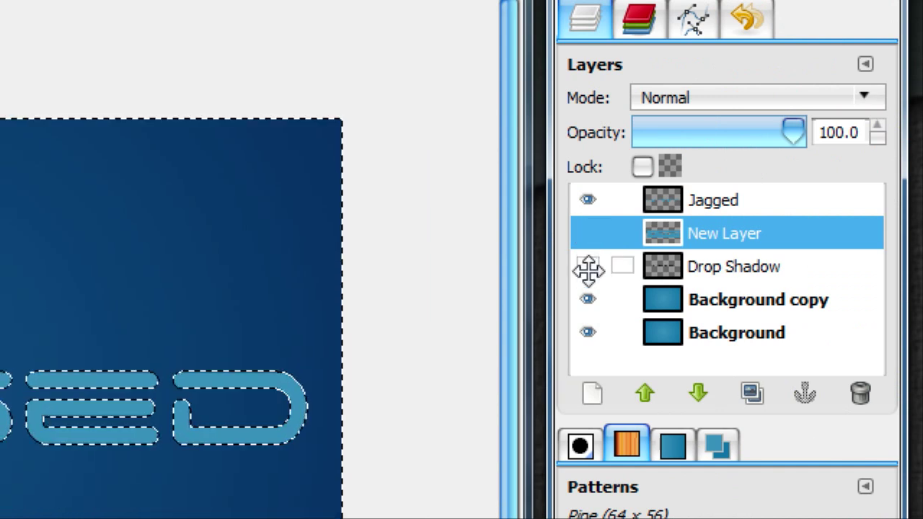
pyautogui.click(590, 198)
pyautogui.click(588, 266)
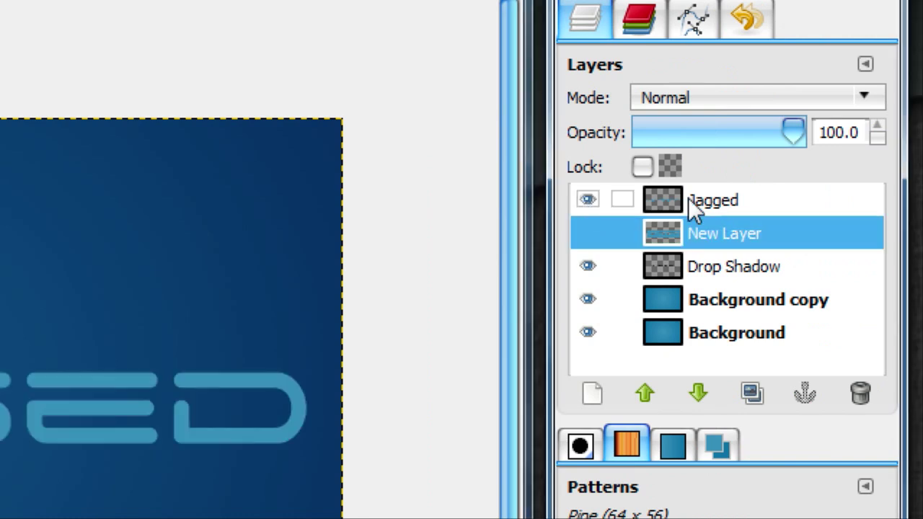
# Lower the Jagged layer below the Drop Shadow layer and hide it.
pyautogui.click(694, 201)
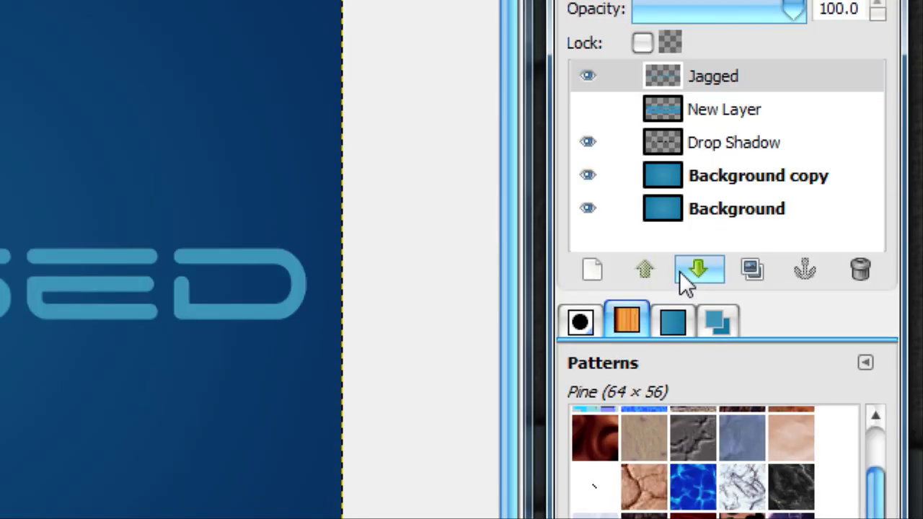
pyautogui.click(679, 271)
pyautogui.click(679, 272)
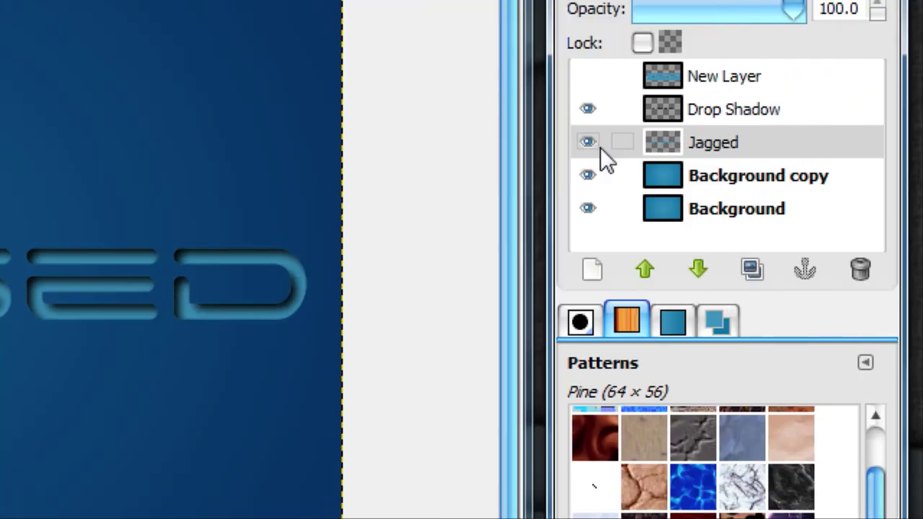
pyautogui.click(588, 142)
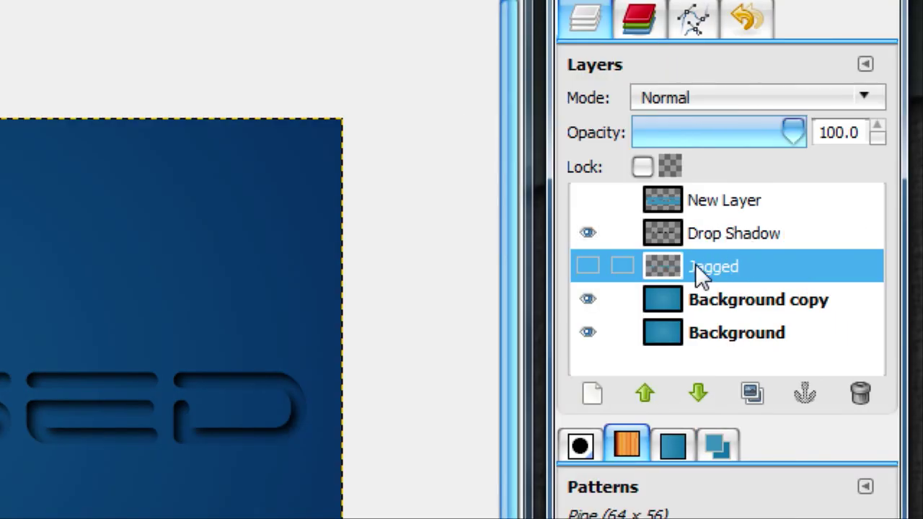
# Turn the hidden Jagged layer's alpha into a selection and save that selection to a channel.
pyautogui.rightClick(696, 266)
pyautogui.click(509, 299)
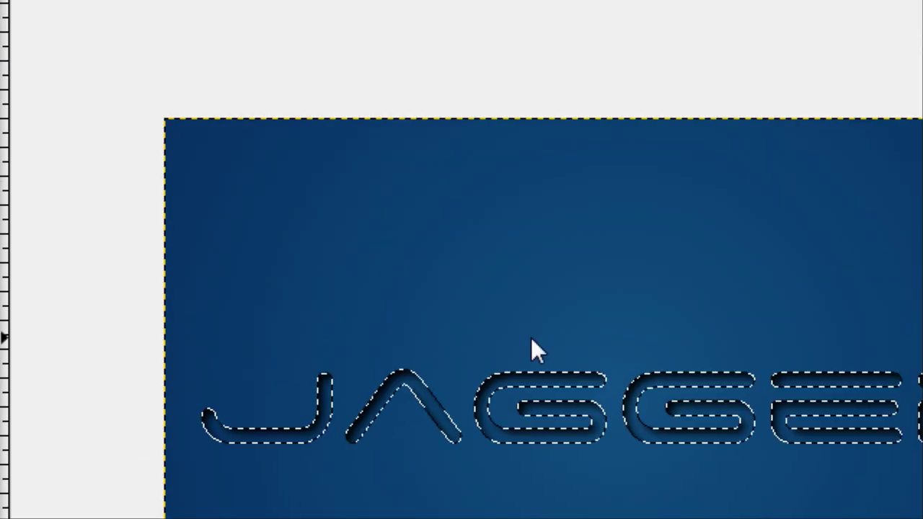
pyautogui.click(371, 55)
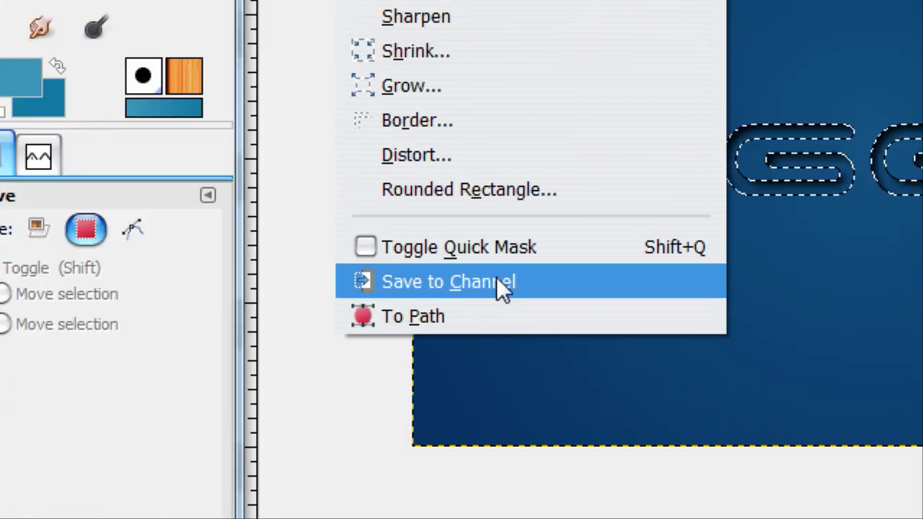
pyautogui.click(496, 282)
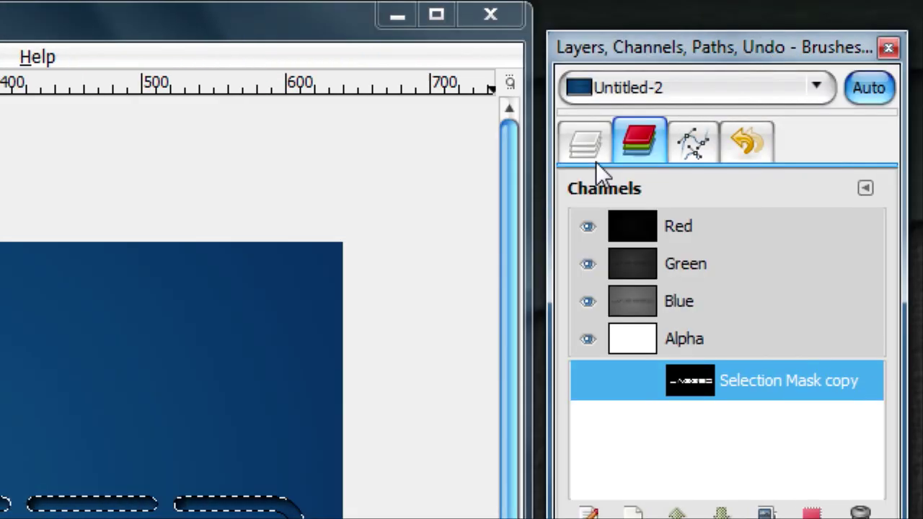
pyautogui.click(590, 151)
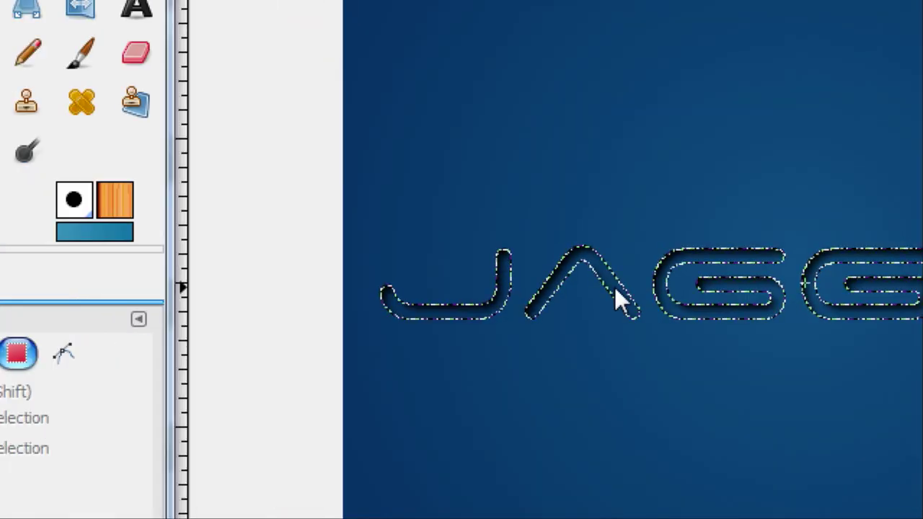
# Shift the letter-shaped selection about 3 px up and to the left and save it to a second channel.
pyautogui.moveTo(615, 287); pyautogui.dragTo(610, 282)
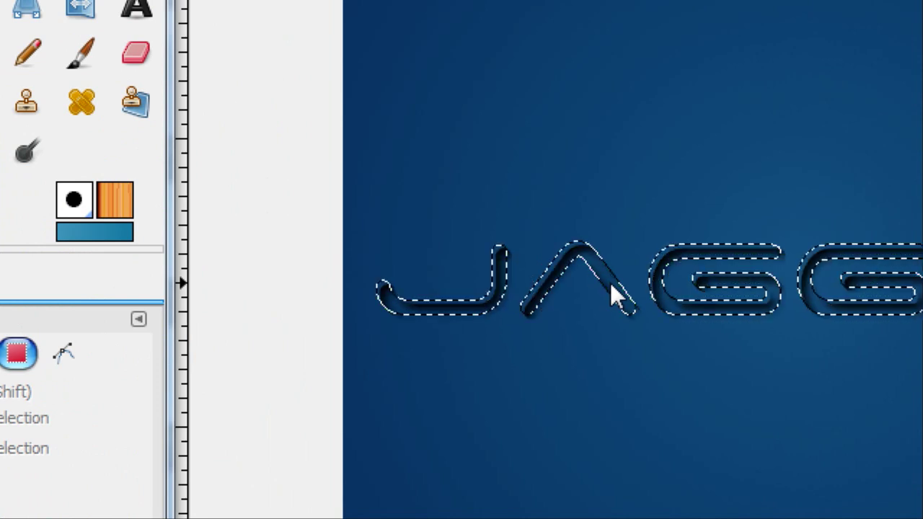
pyautogui.keyDown('ctrl'); pyautogui.scroll(4, 595, 255); pyautogui.keyUp('ctrl')
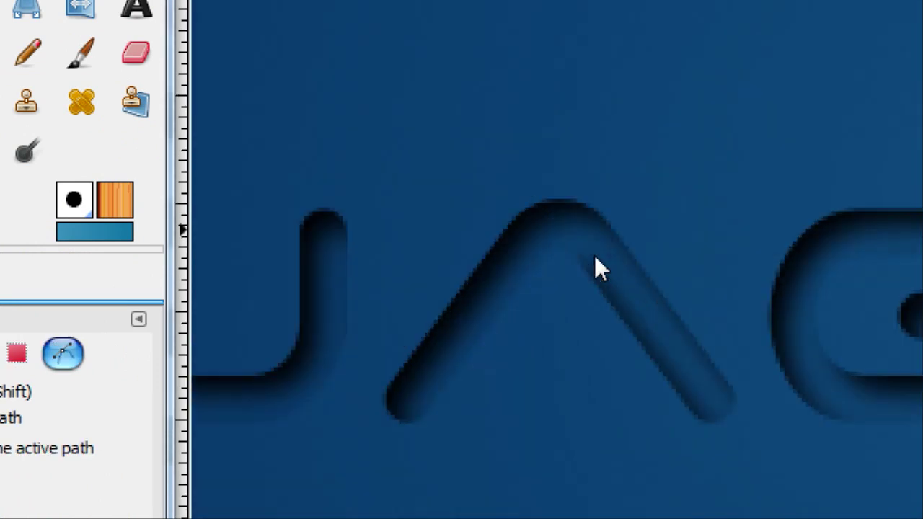
pyautogui.scroll(1, 595, 255)
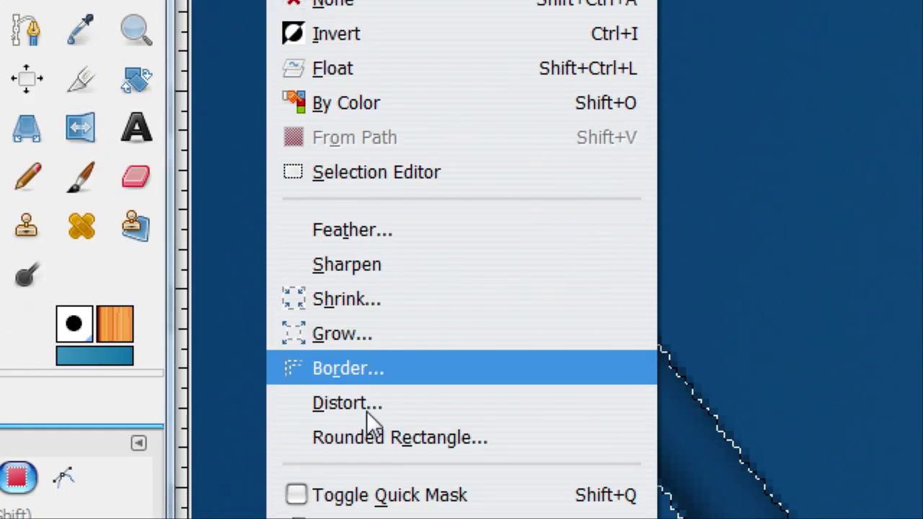
pyautogui.click(377, 281)
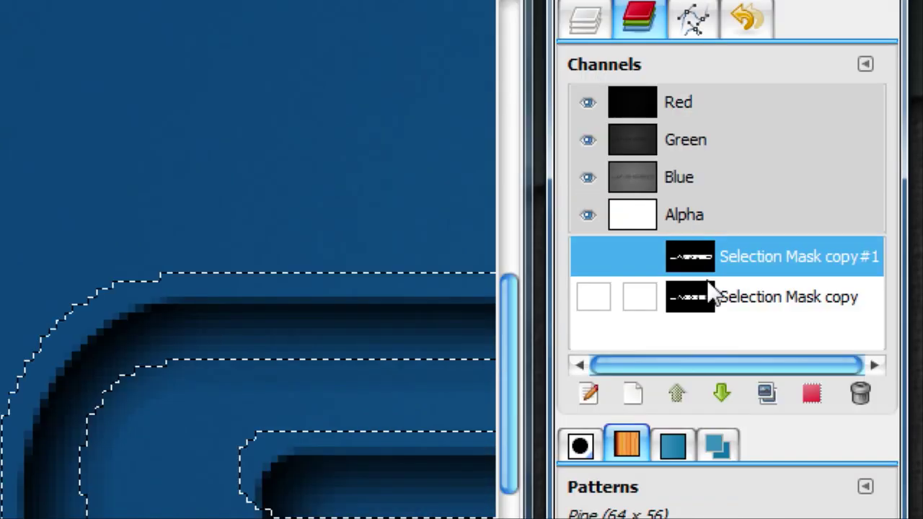
# Load the Selection Mask copy channel as the selection and subtract the Selection Mask copy#1 channel from it.
pyautogui.rightClick(730, 293)
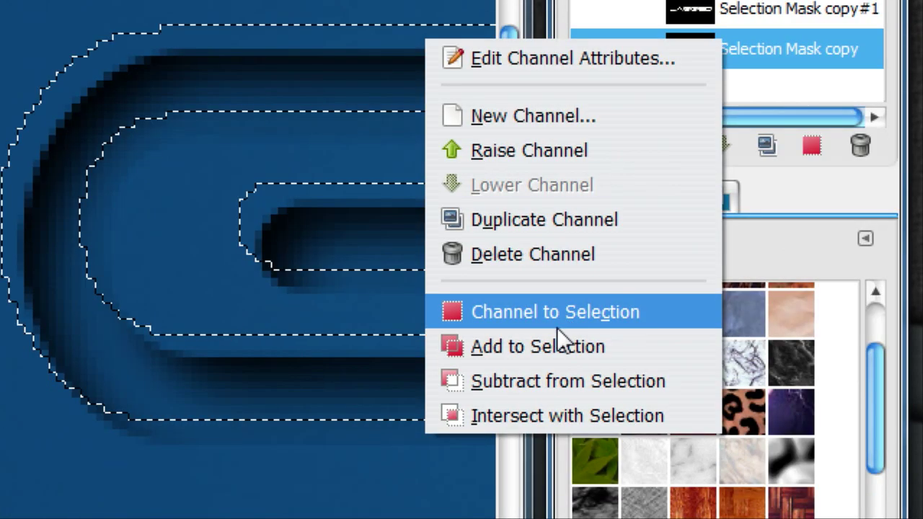
pyautogui.click(584, 325)
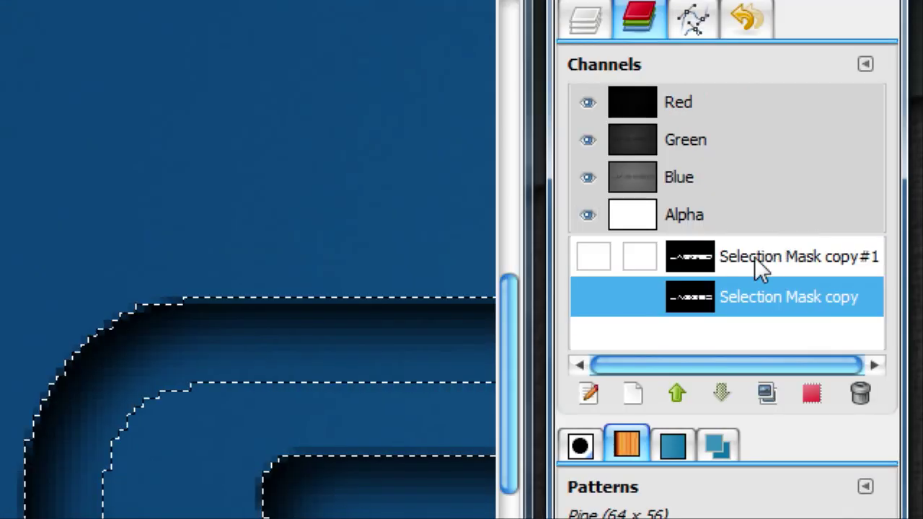
pyautogui.rightClick(752, 258)
pyautogui.click(633, 518)
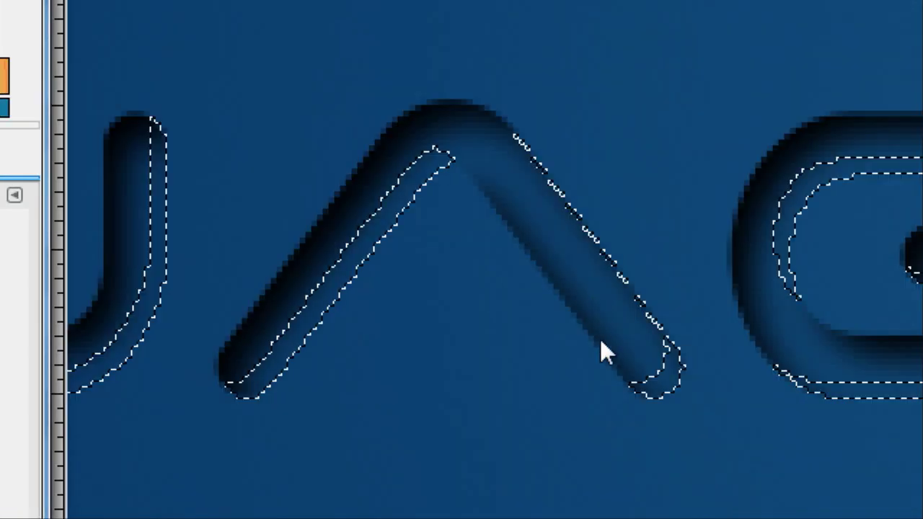
pyautogui.scroll(1, 612, 359)
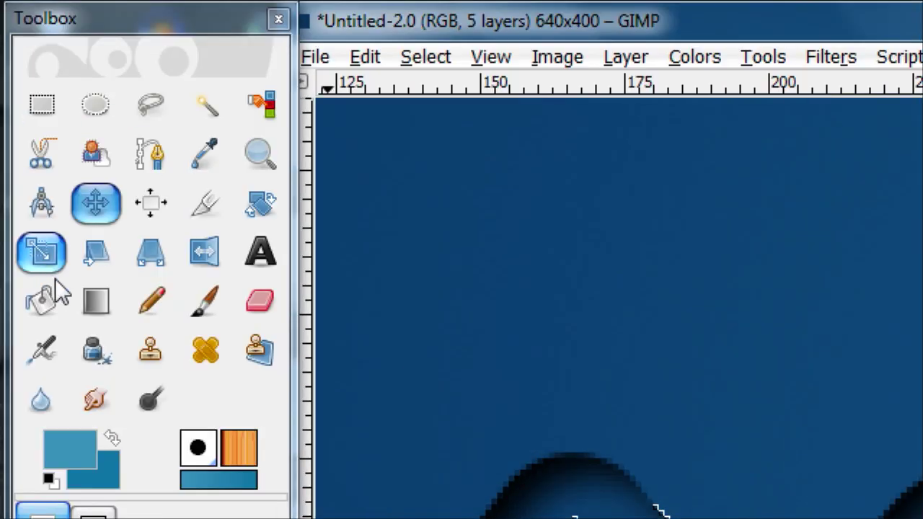
# Fill the edge selection with white on a new layer using Bucket Fill, and clear the selection.
pyautogui.click(41, 52)
pyautogui.click(48, 230)
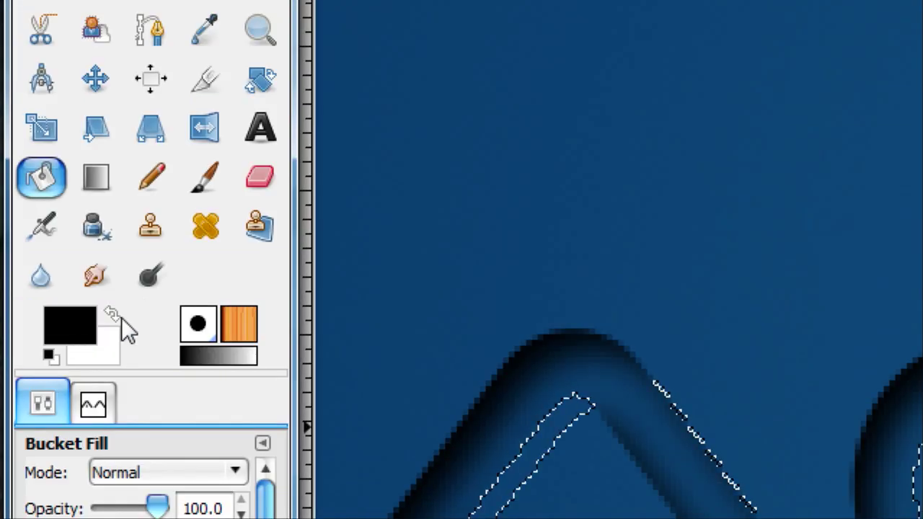
pyautogui.click(114, 315)
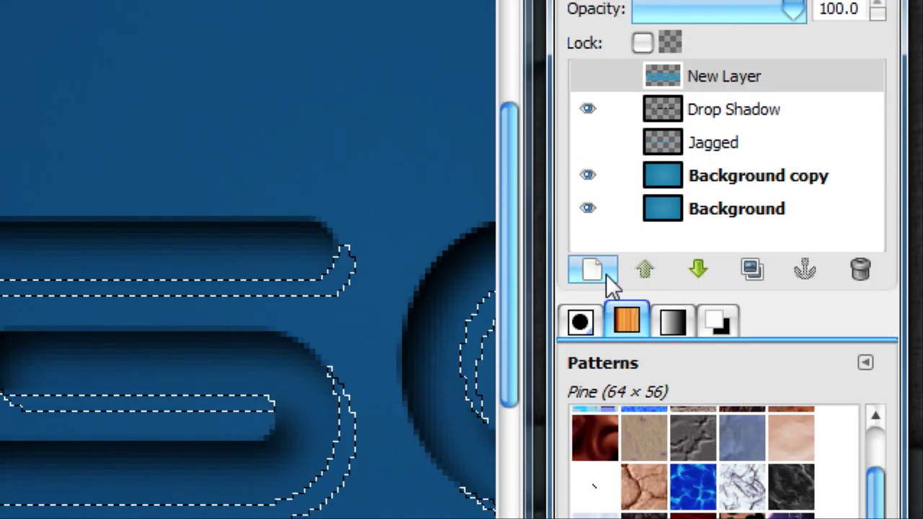
pyautogui.click(593, 393)
pyautogui.click(355, 379)
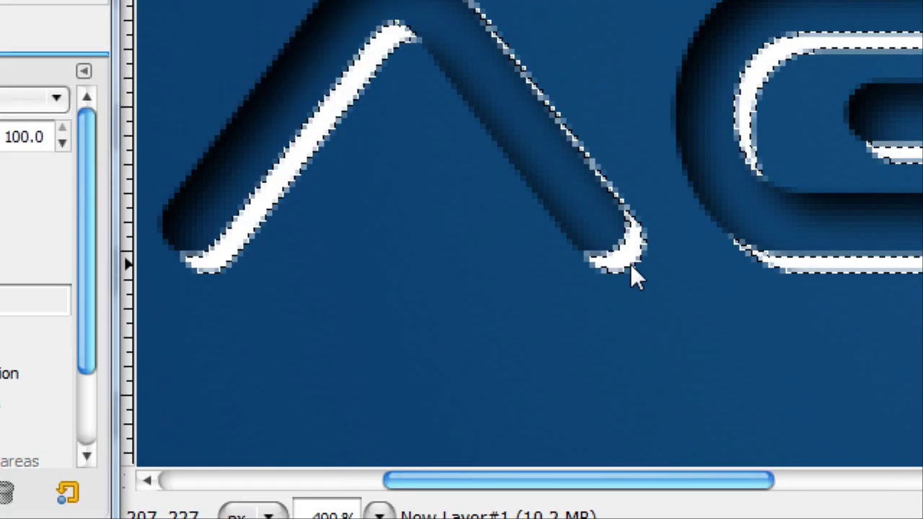
pyautogui.hotkey('ctrl', 'shift', 'a')
# Lower the opacity of the white highlight layer, New Layer#1, to about 18.6.
pyautogui.press('-')
pyautogui.press('-')
pyautogui.press('-')
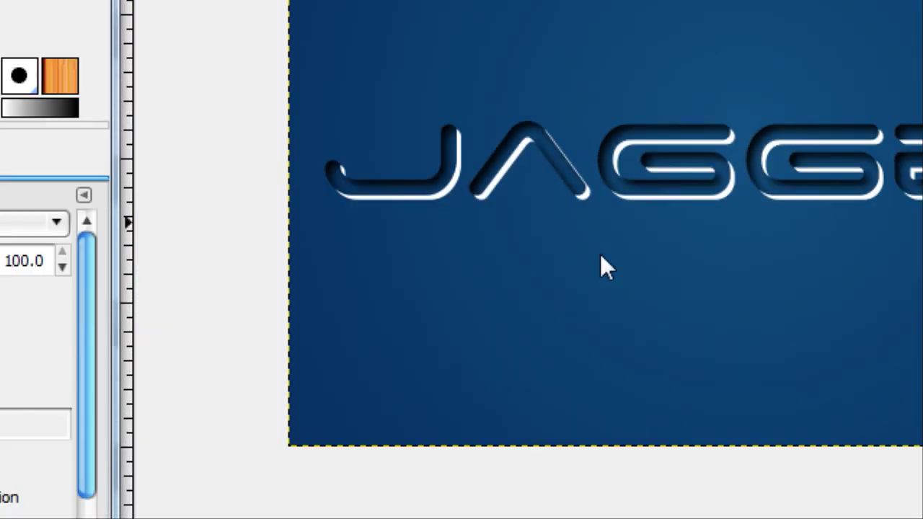
pyautogui.press('+')
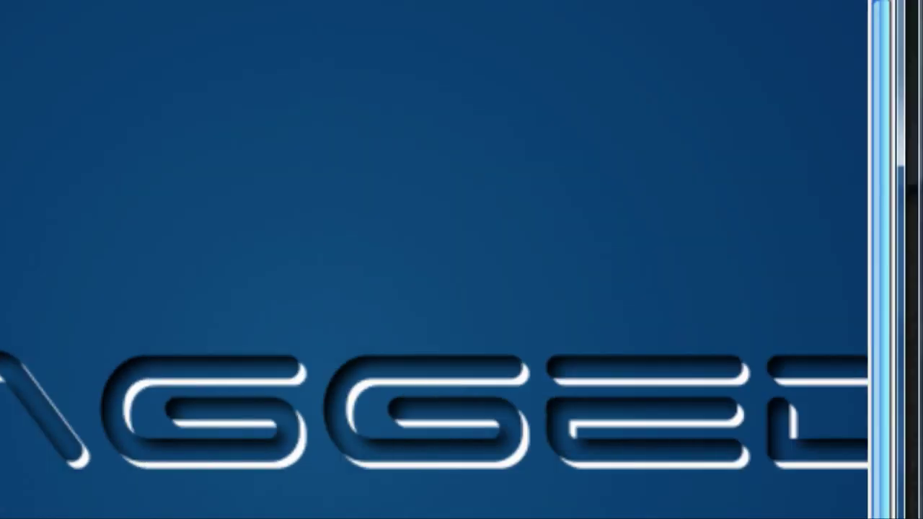
pyautogui.rightClick(722, 198)
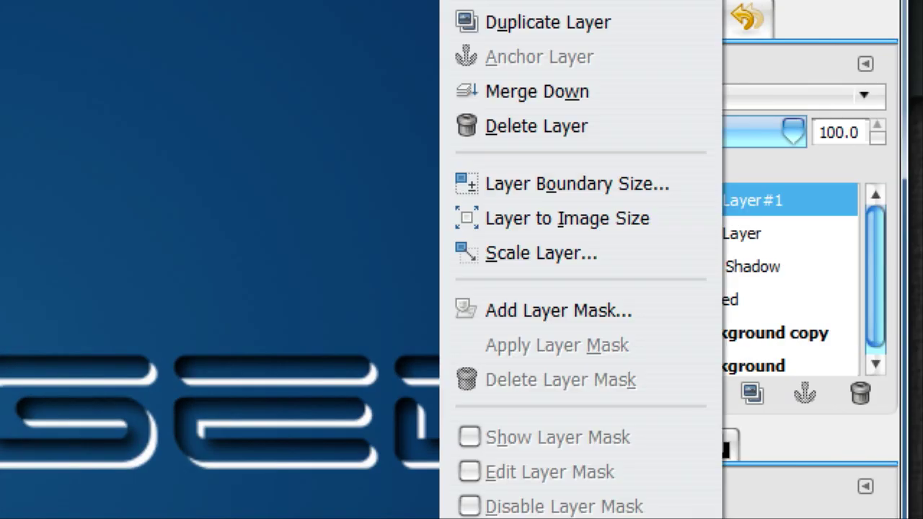
pyautogui.click(565, 307)
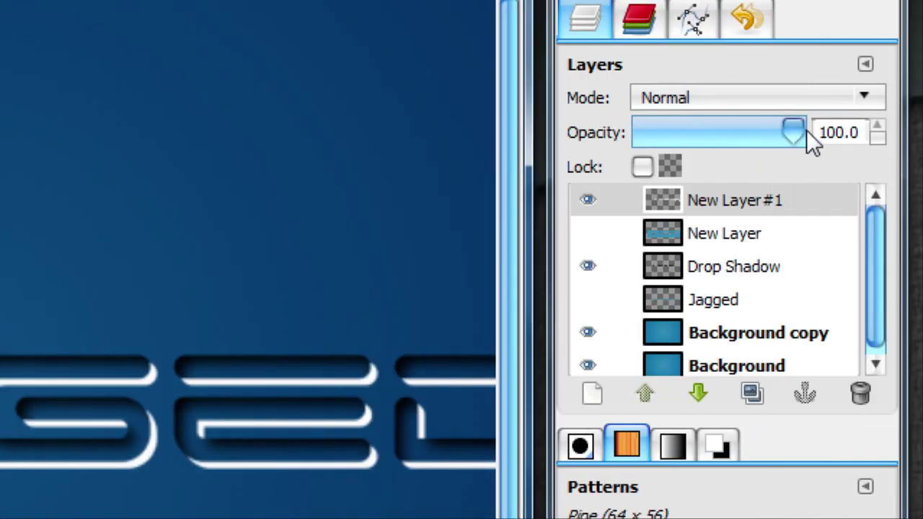
pyautogui.moveTo(808, 132); pyautogui.dragTo(686, 161)
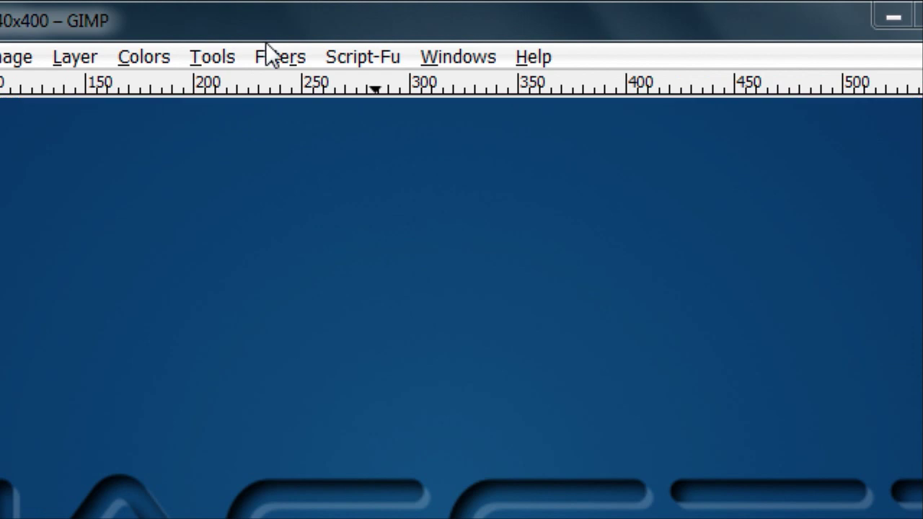
# Apply a Gaussian Blur with a 9.0 px horizontal and vertical radius to the highlight layer, using the RLE method.
pyautogui.click(280, 57)
pyautogui.moveTo(356, 252)
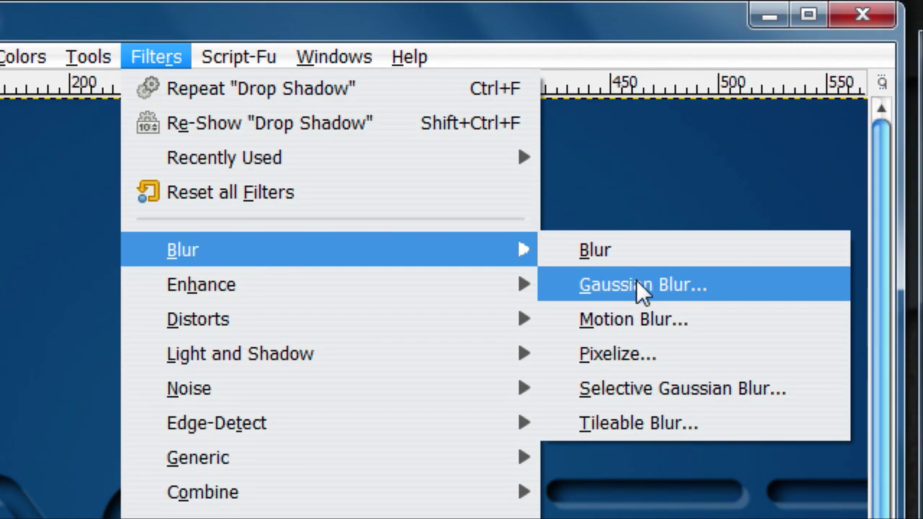
pyautogui.click(762, 288)
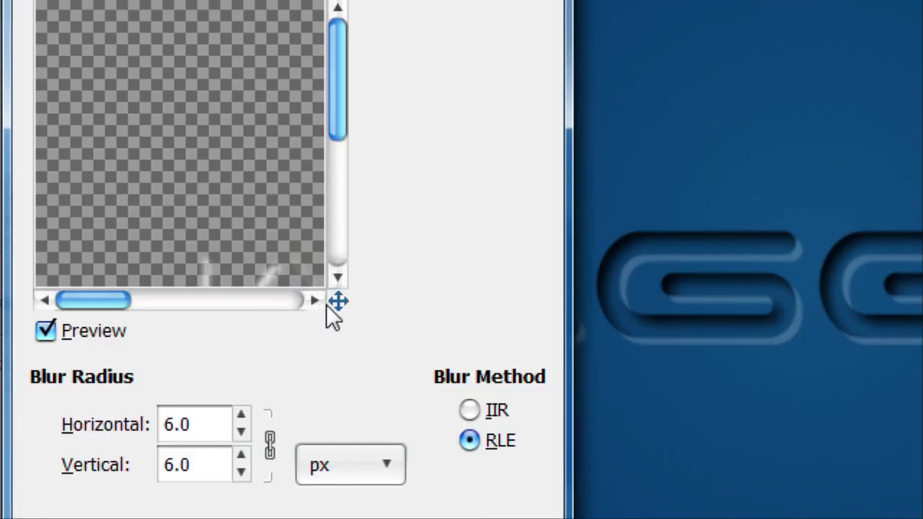
pyautogui.moveTo(337, 303); pyautogui.dragTo(350, 357)
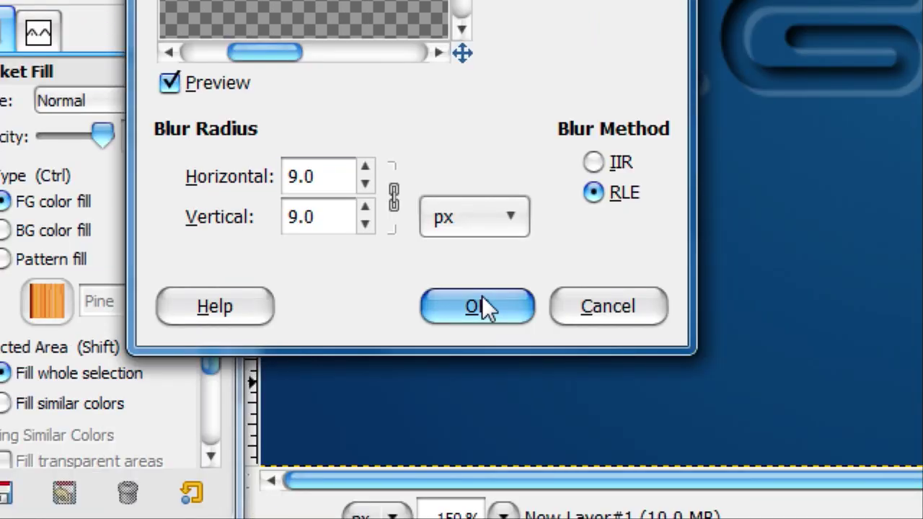
pyautogui.click(482, 431)
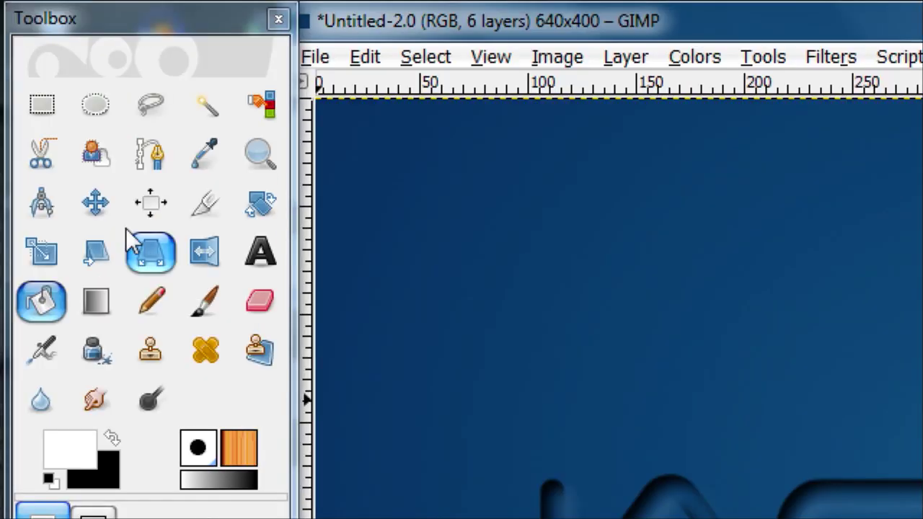
pyautogui.click(96, 203)
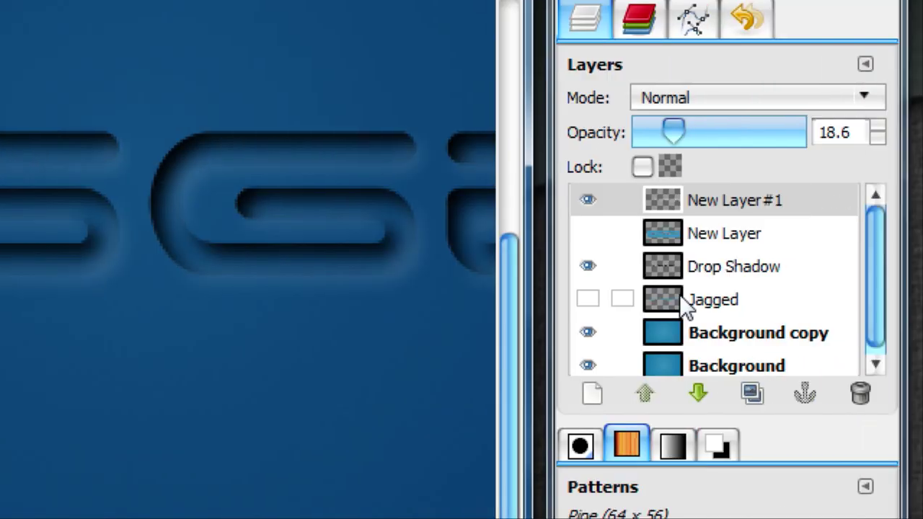
pyautogui.rightClick(862, 300)
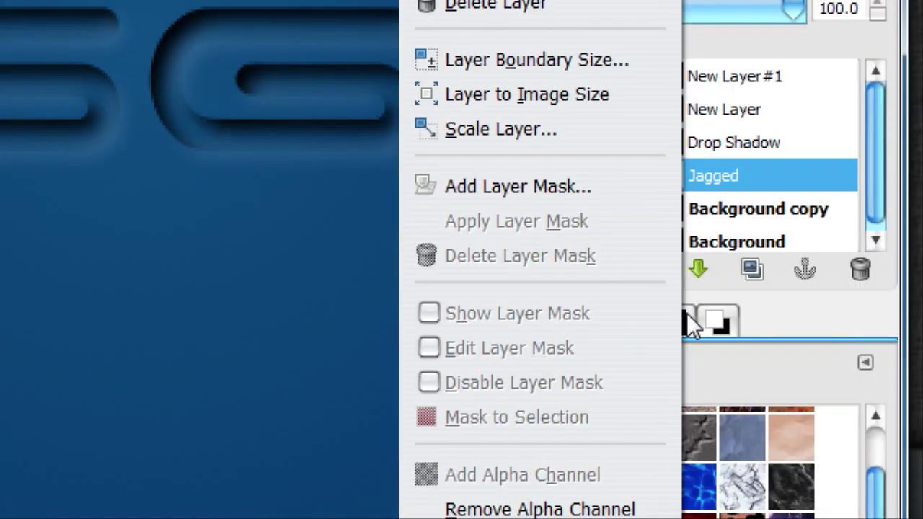
pyautogui.click(585, 296)
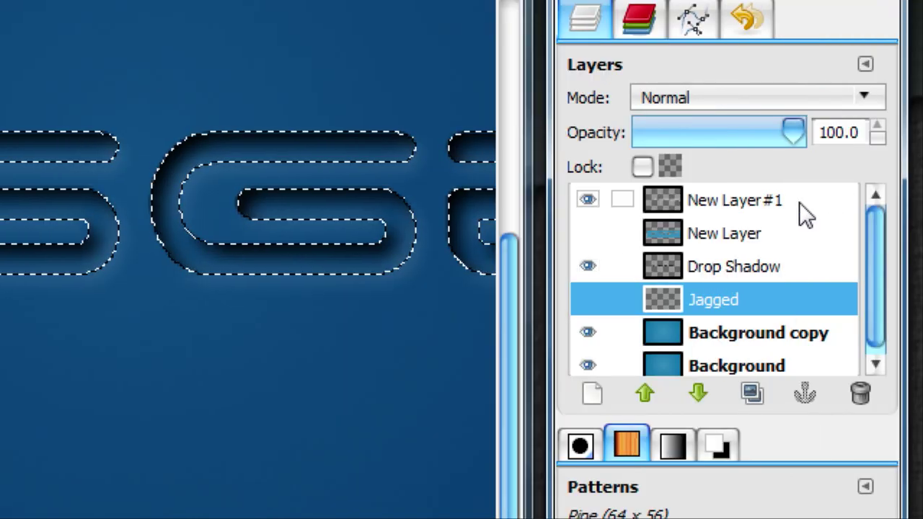
pyautogui.hotkey('ctrl', 'shift', 'a')
# Turn the Jagged layer's alpha into a selection and make New Layer#1 the active layer.
pyautogui.rightClick(715, 299)
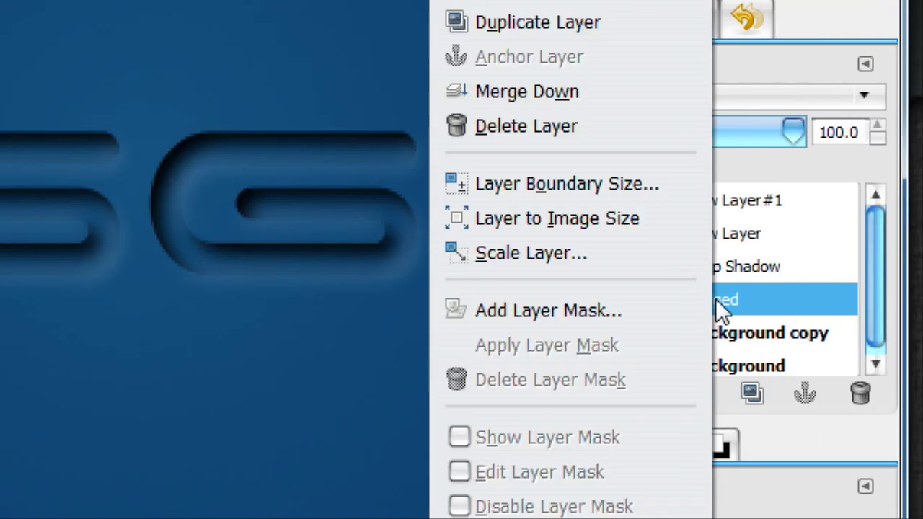
pyautogui.click(571, 294)
pyautogui.click(704, 186)
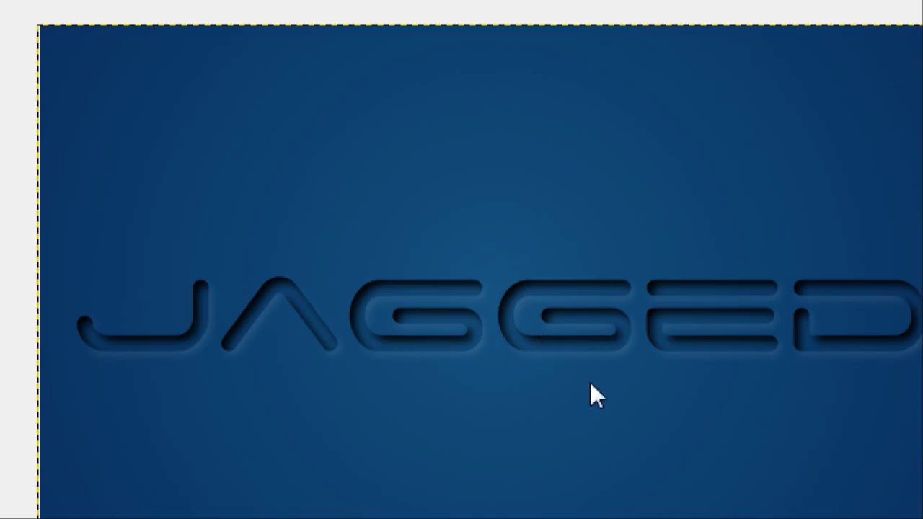
# Switch to Windows Explorer, view the homepagedesign1 image from the JaggedGraphics folder in the Pictures library, and minimize the viewer.
pyautogui.scroll(-3, 608, 332)
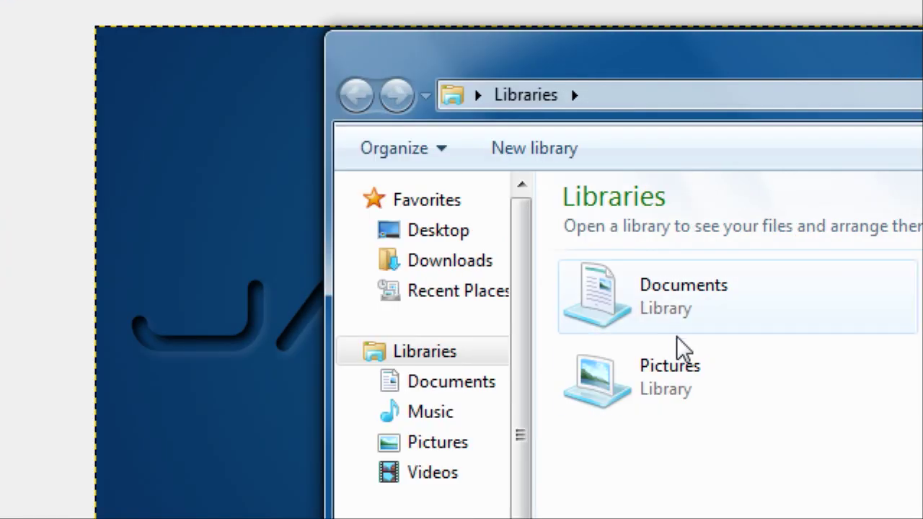
pyautogui.doubleClick(674, 375)
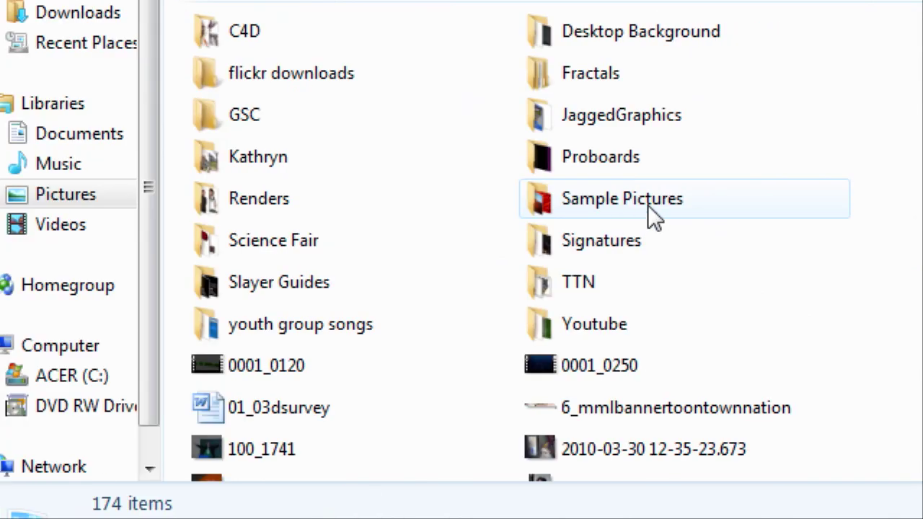
pyautogui.doubleClick(645, 103)
pyautogui.click(383, 157)
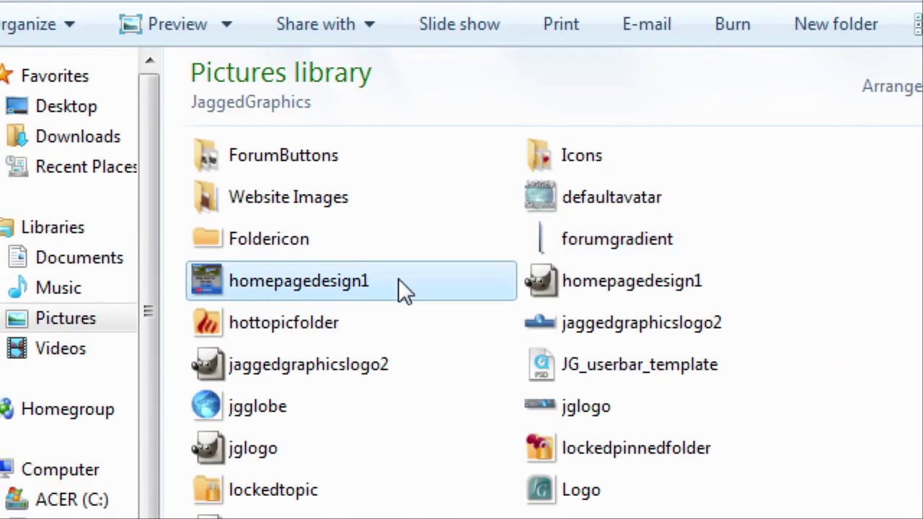
pyautogui.doubleClick(398, 279)
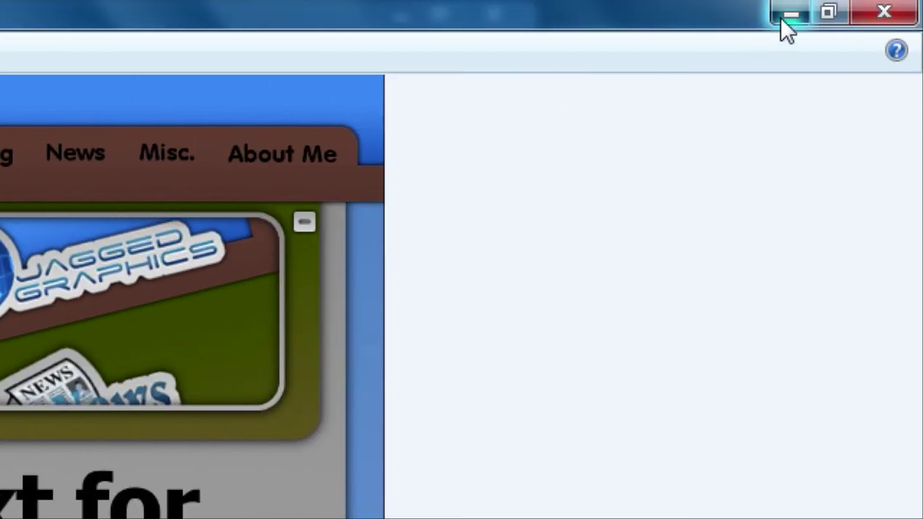
pyautogui.click(781, 18)
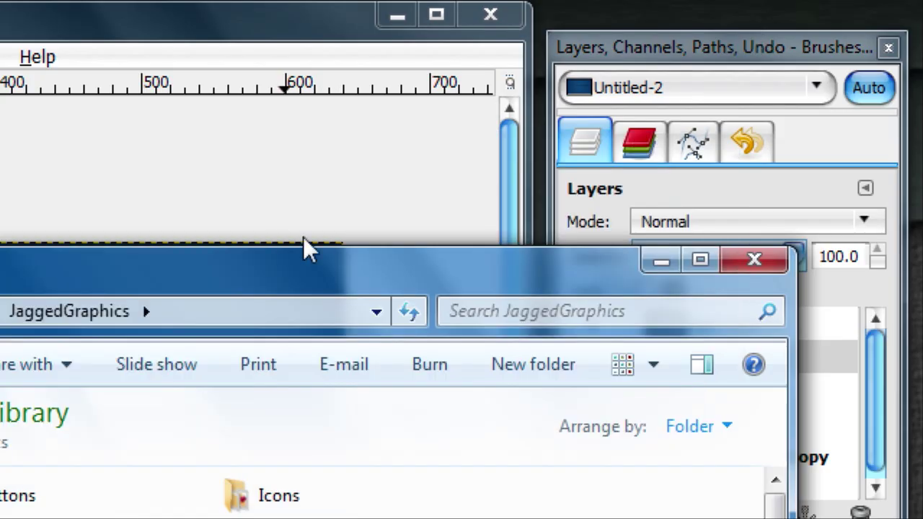